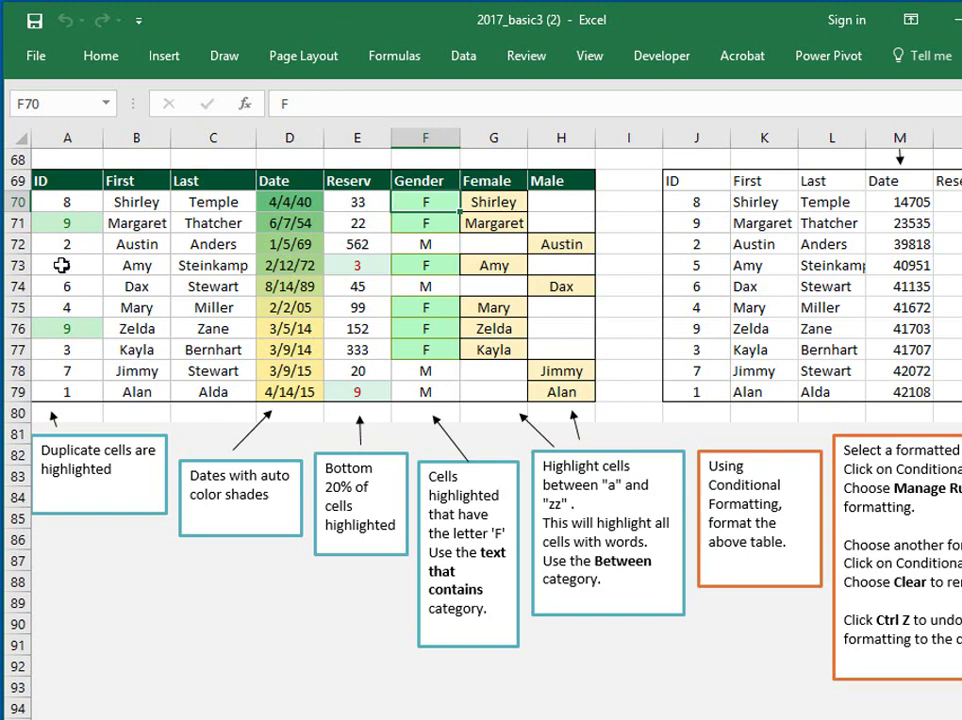
pyautogui.moveTo(64, 287); pyautogui.dragTo(48, 271)
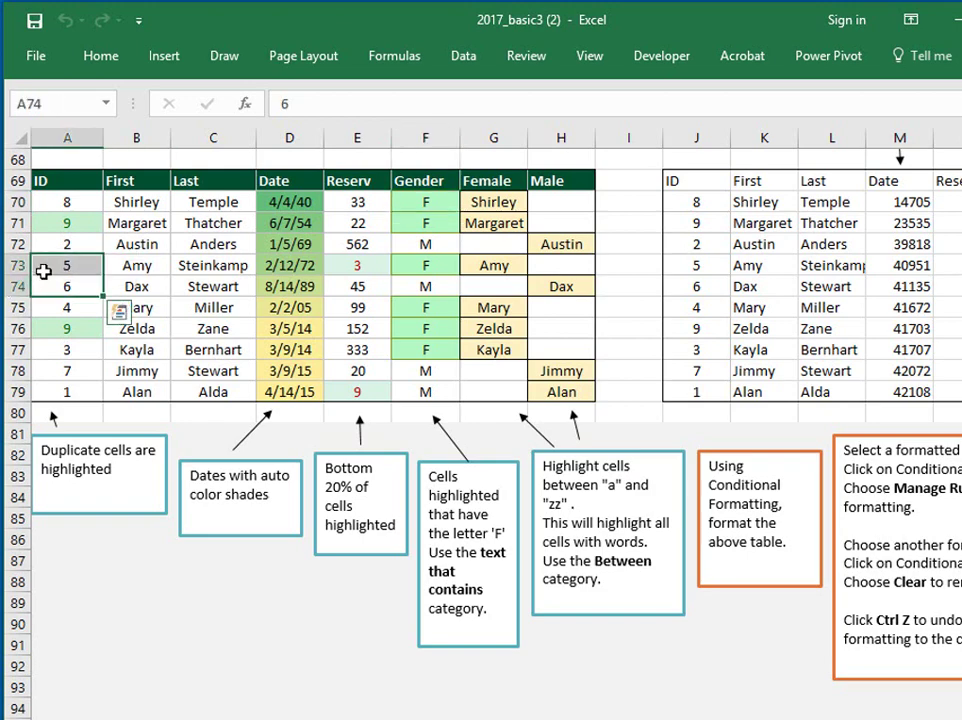
pyautogui.click(44, 271)
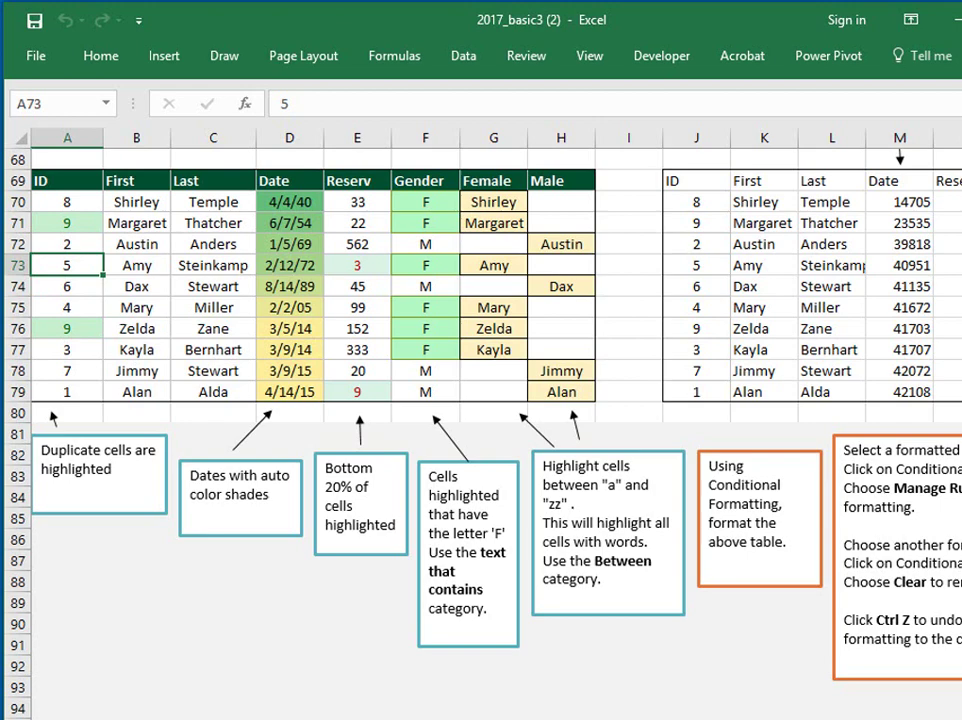
pyautogui.click(56, 328)
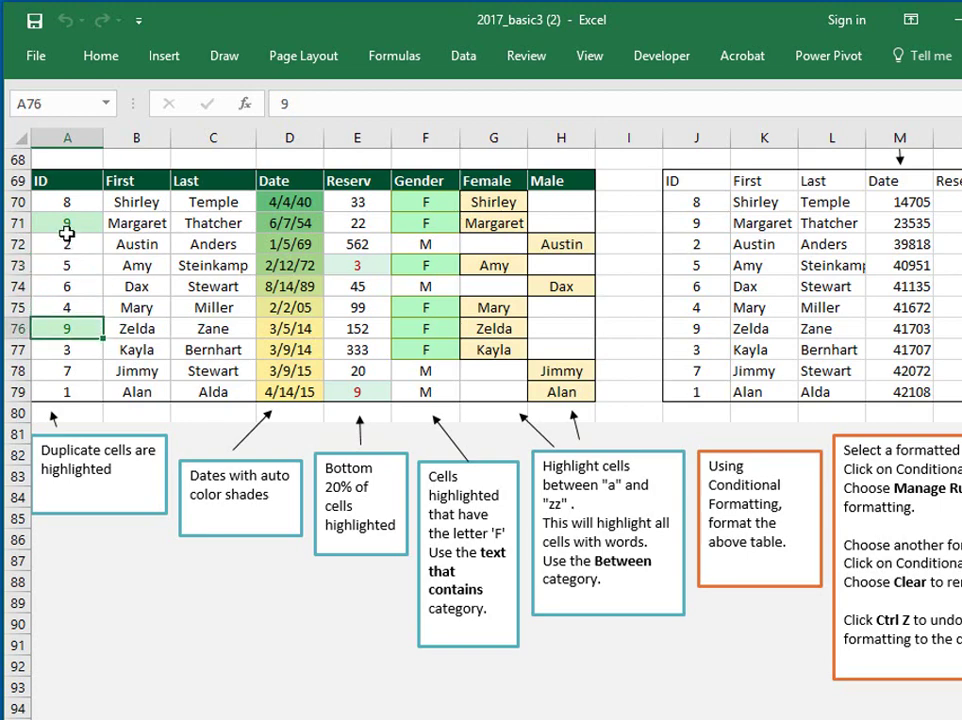
# Change the ID in cell A71 to 2 so that it duplicates the ID in the row below.
pyautogui.click(38, 222)
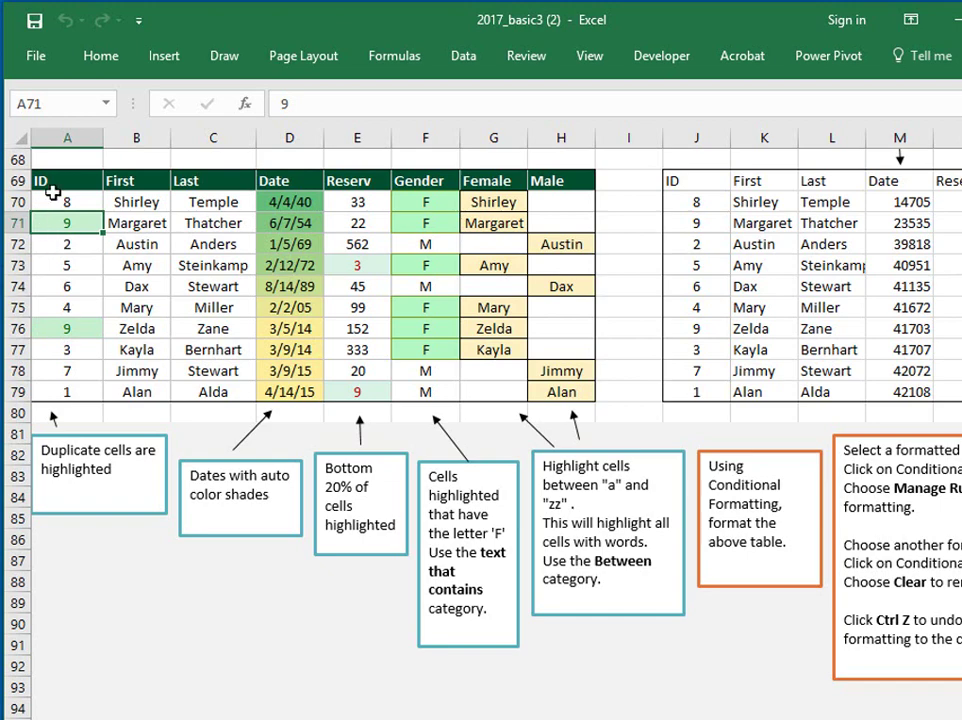
pyautogui.write('2')
pyautogui.hotkey('ctrl', 'Return')
pyautogui.press('Return')
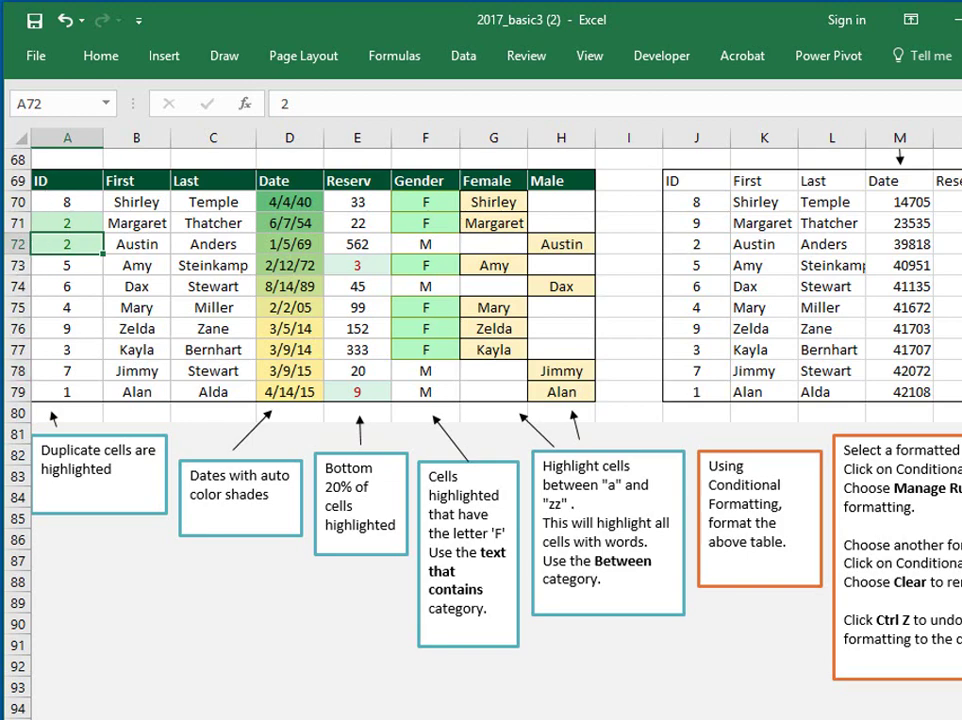
pyautogui.moveTo(47, 223); pyautogui.dragTo(47, 240)
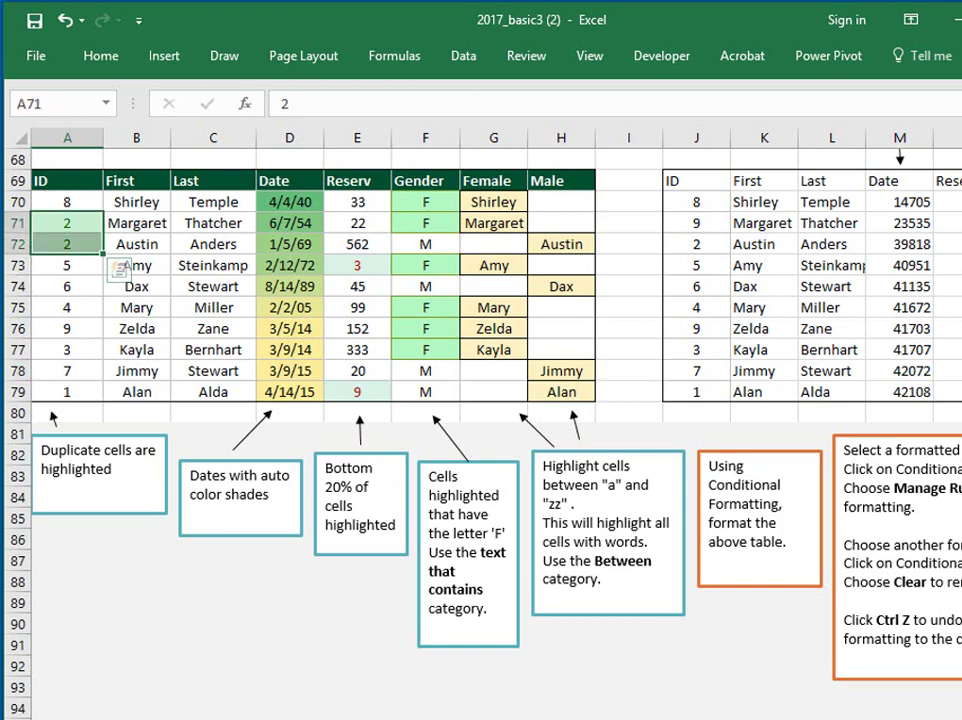
pyautogui.click(70, 618)
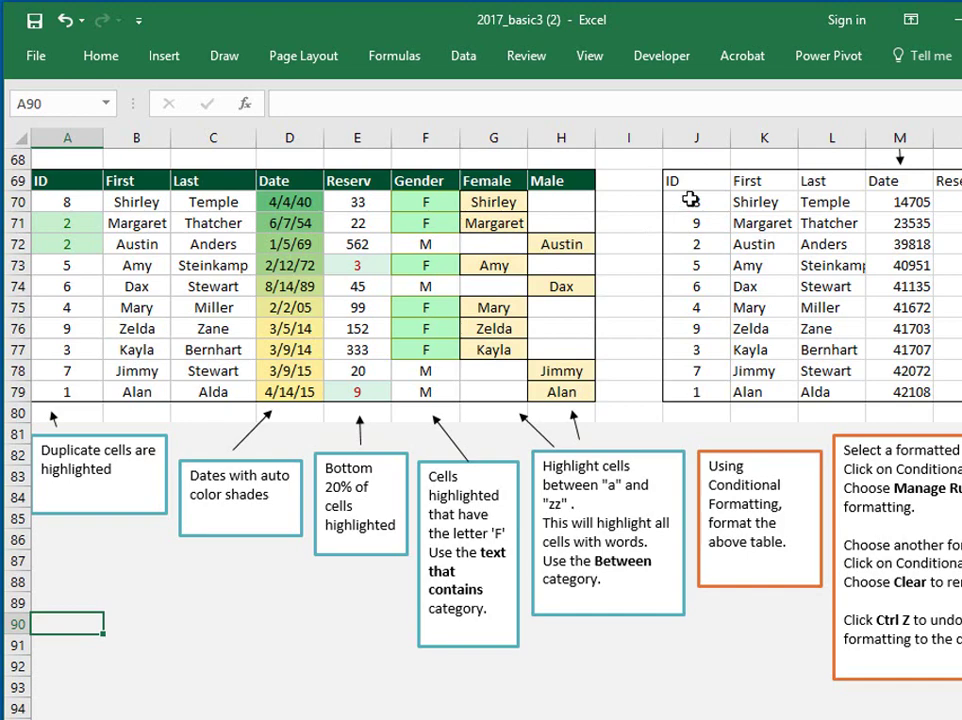
# Start a Duplicate Values highlighting rule for the ID cells J70:J79 and move its dialog clear of that range.
pyautogui.moveTo(690, 200); pyautogui.dragTo(689, 393)
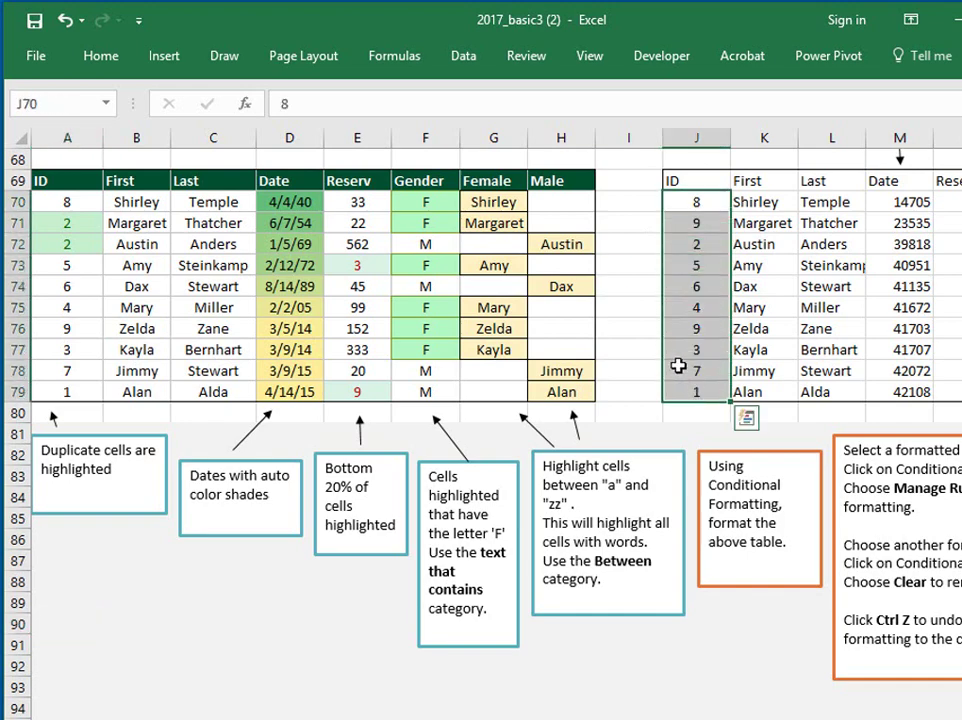
pyautogui.click(96, 60)
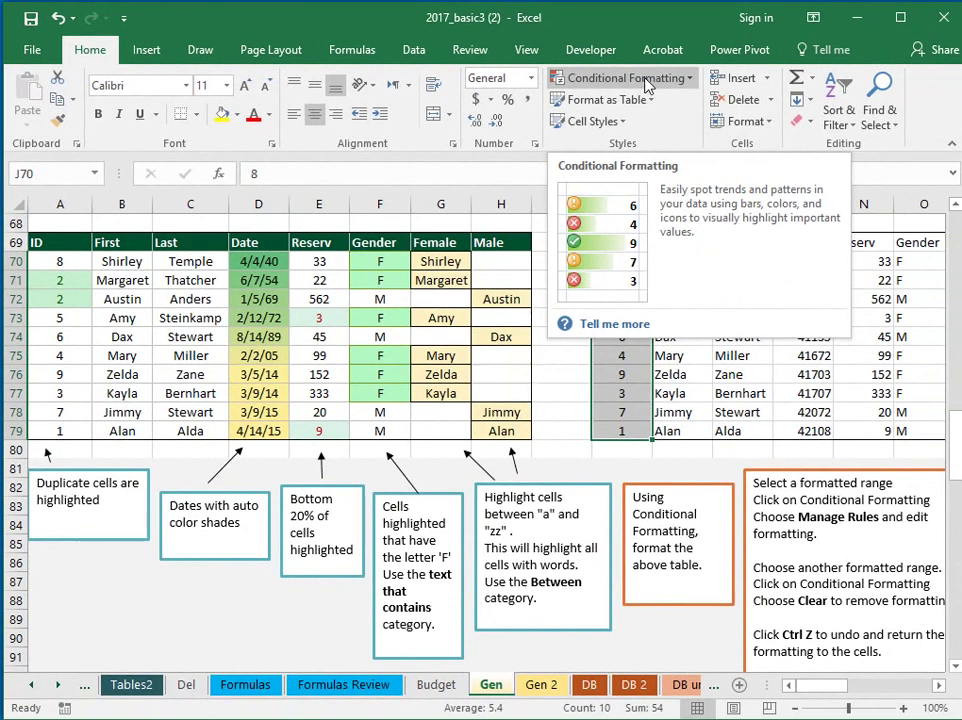
pyautogui.click(726, 92)
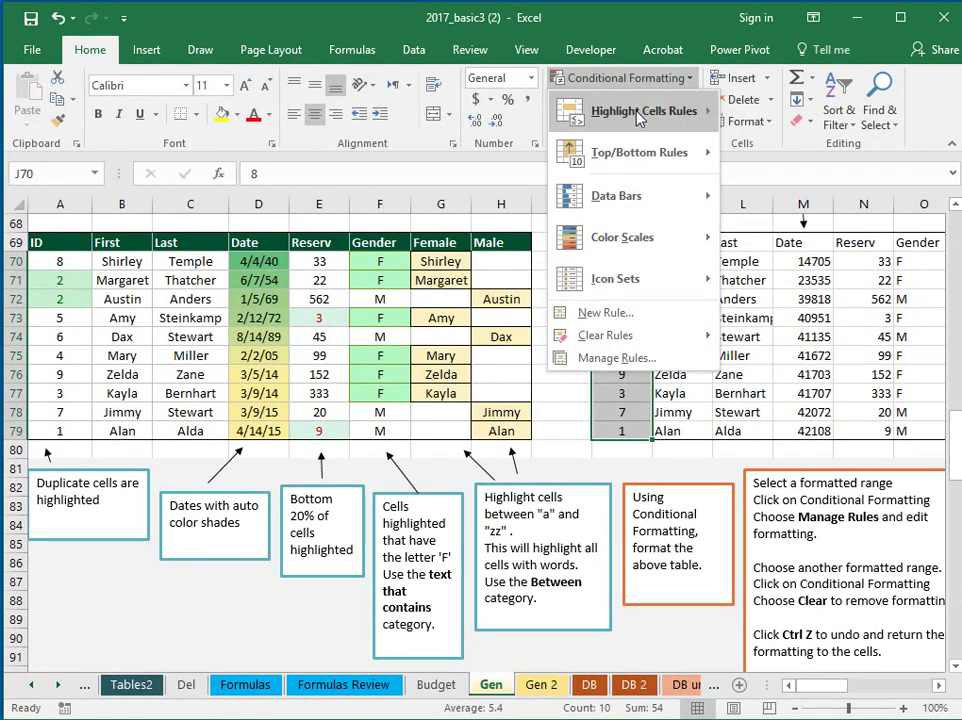
pyautogui.moveTo(636, 116)
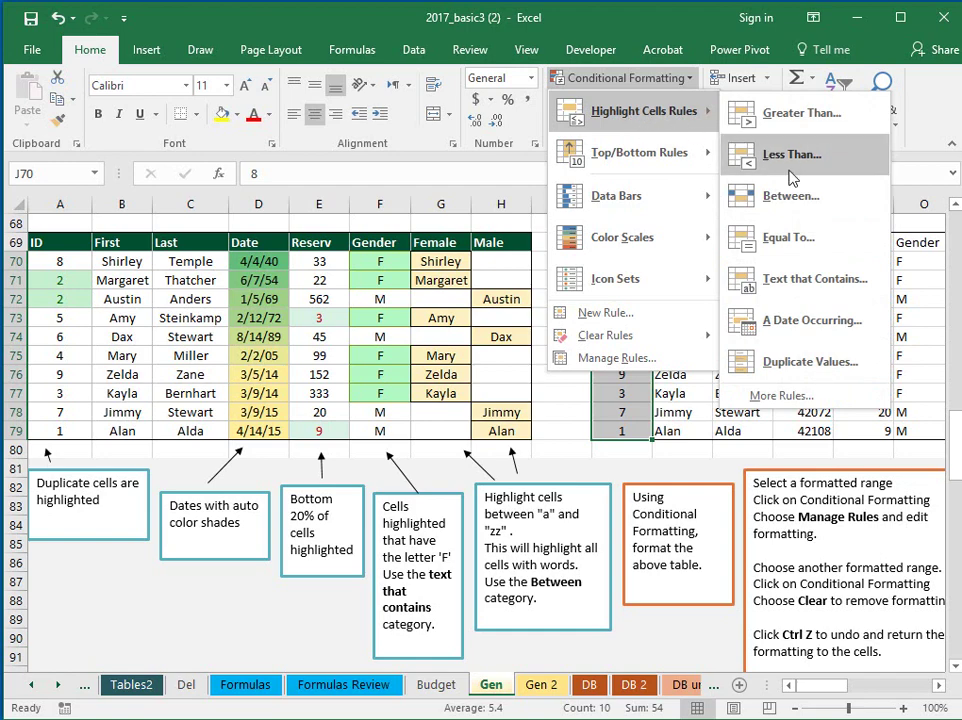
pyautogui.click(848, 371)
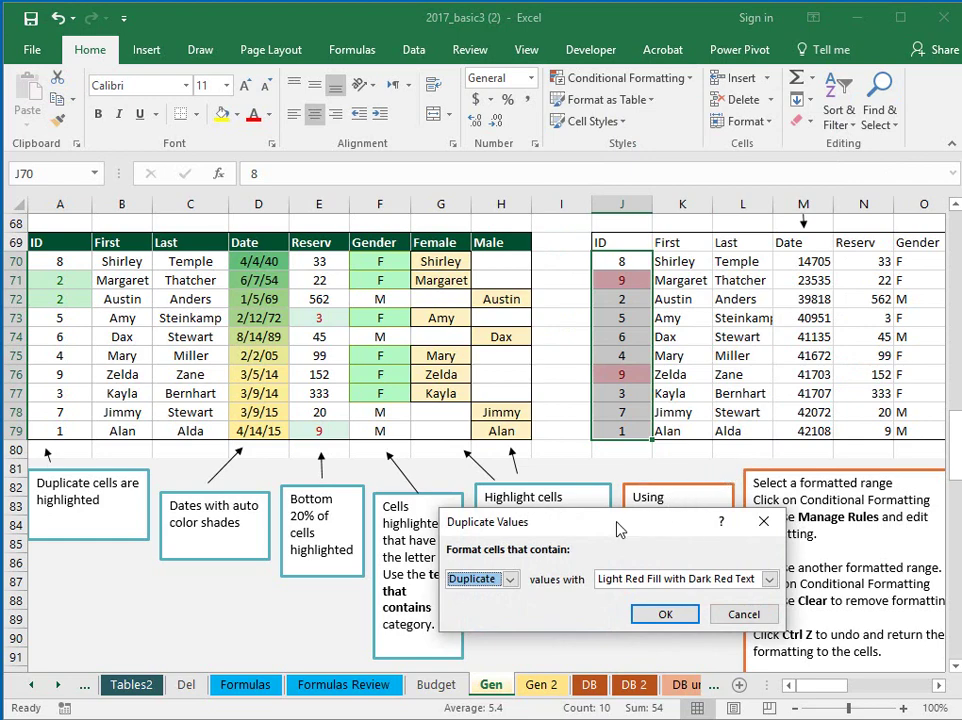
pyautogui.moveTo(620, 530); pyautogui.dragTo(289, 268)
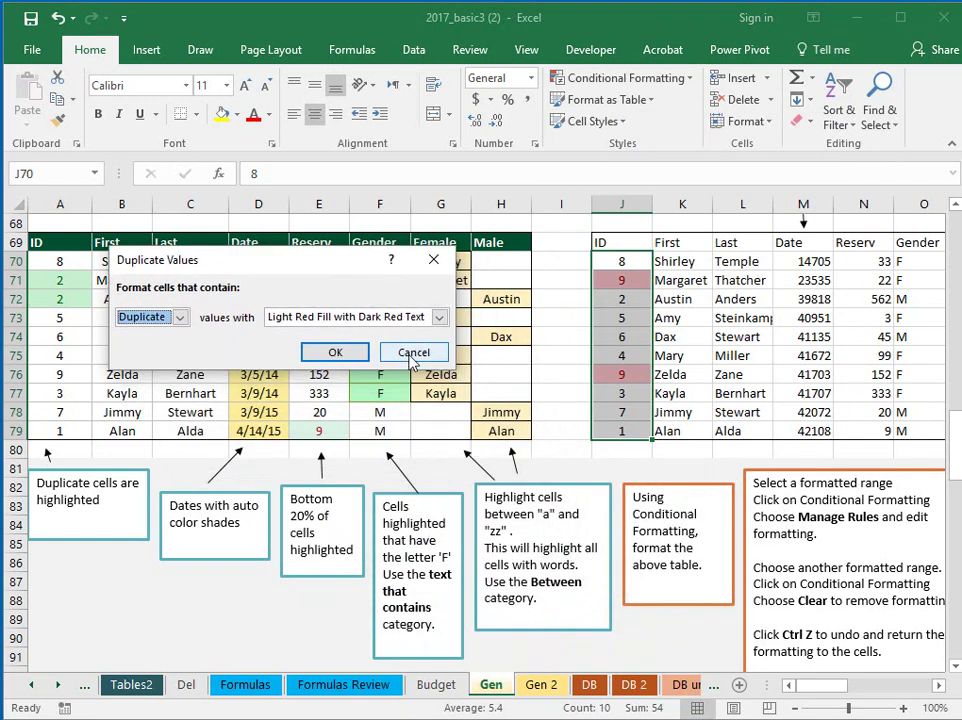
# Try the yellow fill, green fill, Red Text and Red Border preset formats for the duplicate values.
pyautogui.click(442, 318)
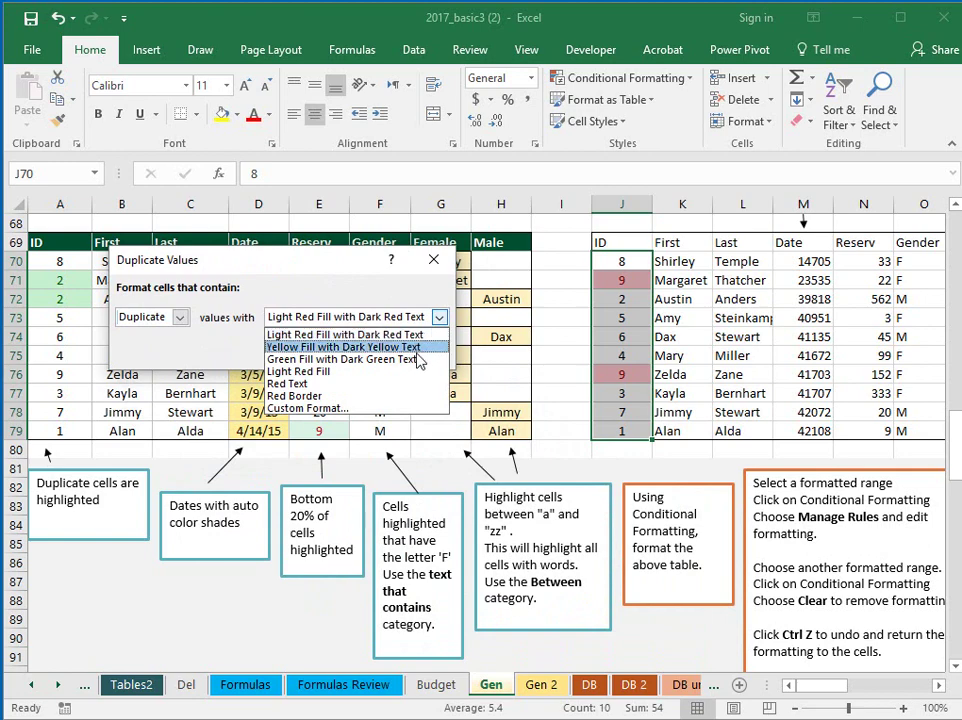
pyautogui.click(419, 348)
pyautogui.click(439, 317)
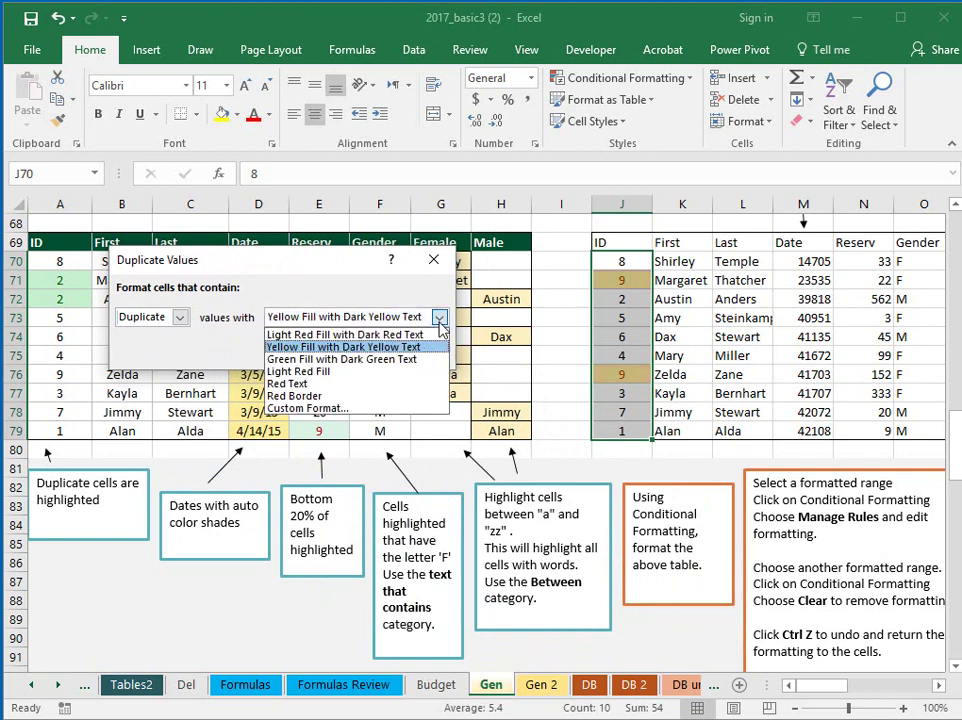
pyautogui.click(408, 360)
pyautogui.click(439, 317)
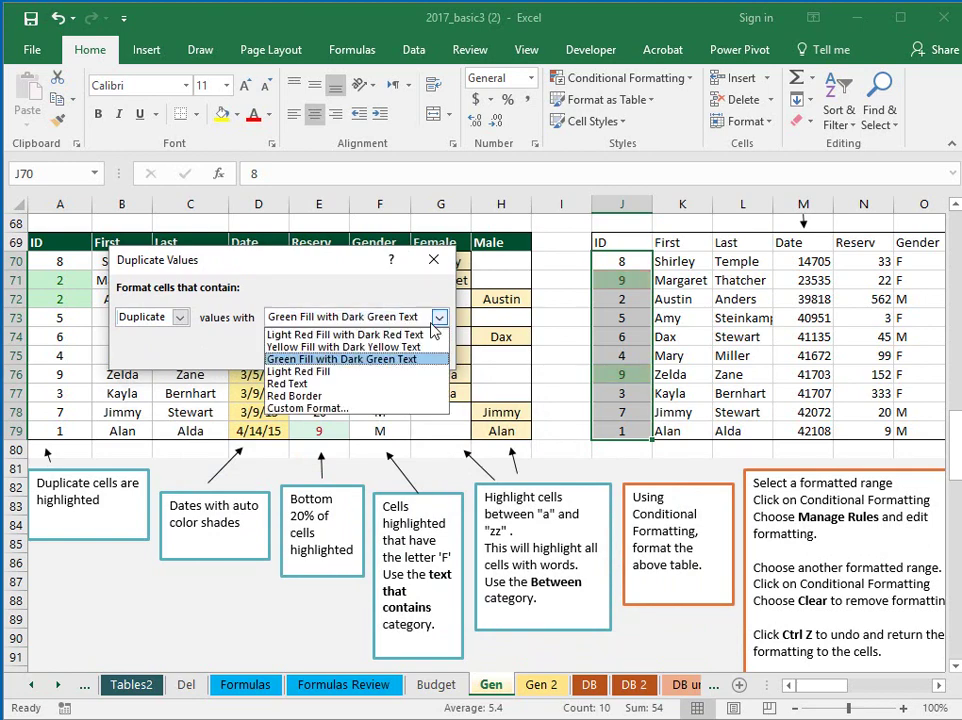
pyautogui.click(389, 384)
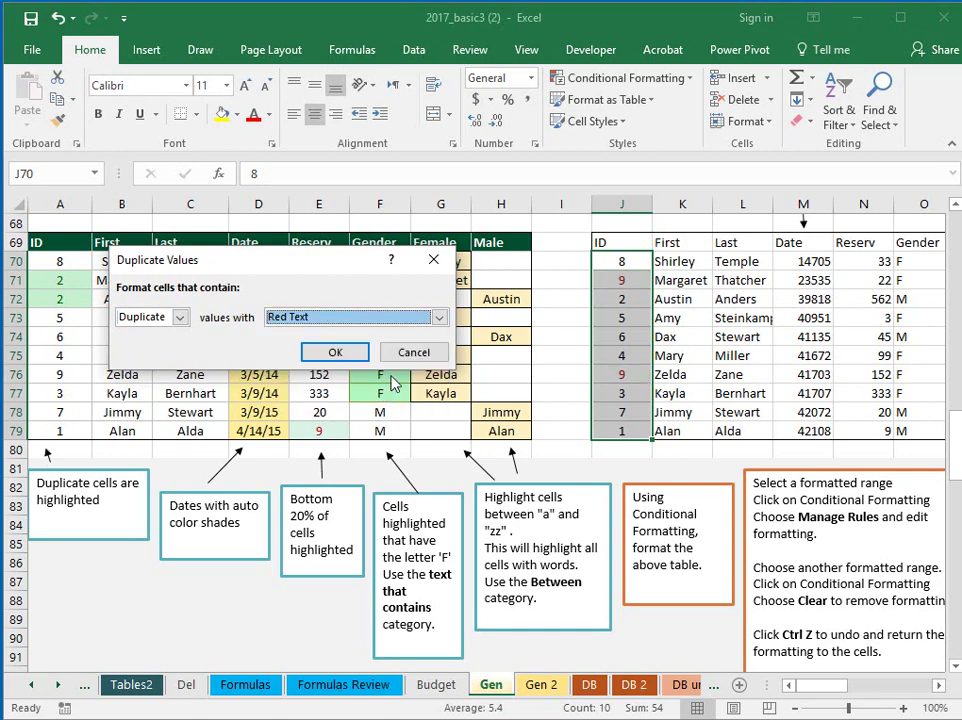
pyautogui.click(439, 320)
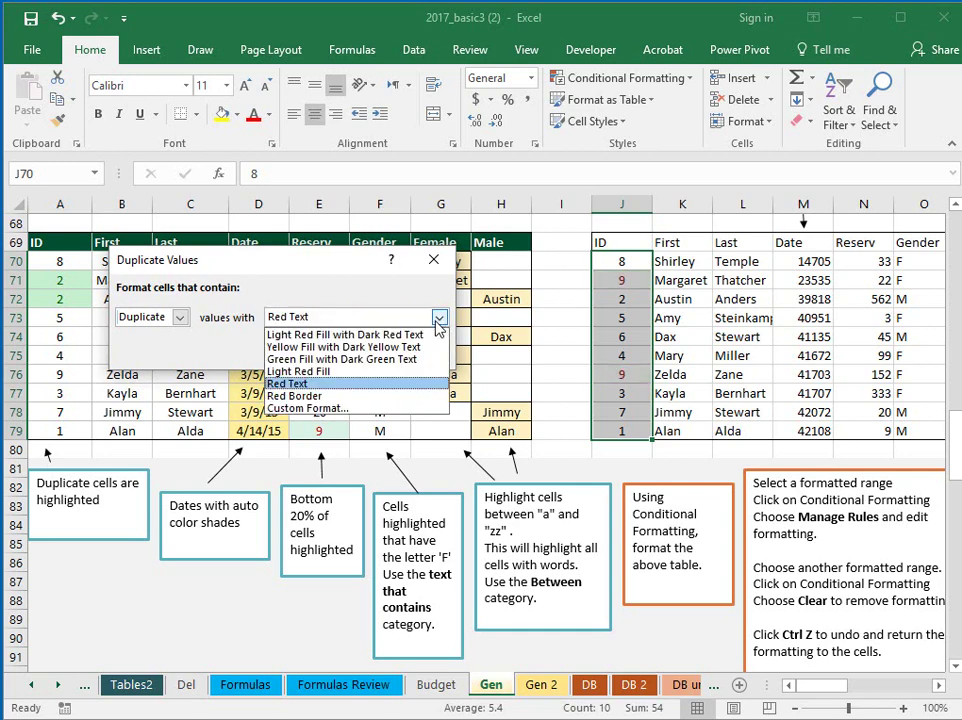
pyautogui.click(352, 395)
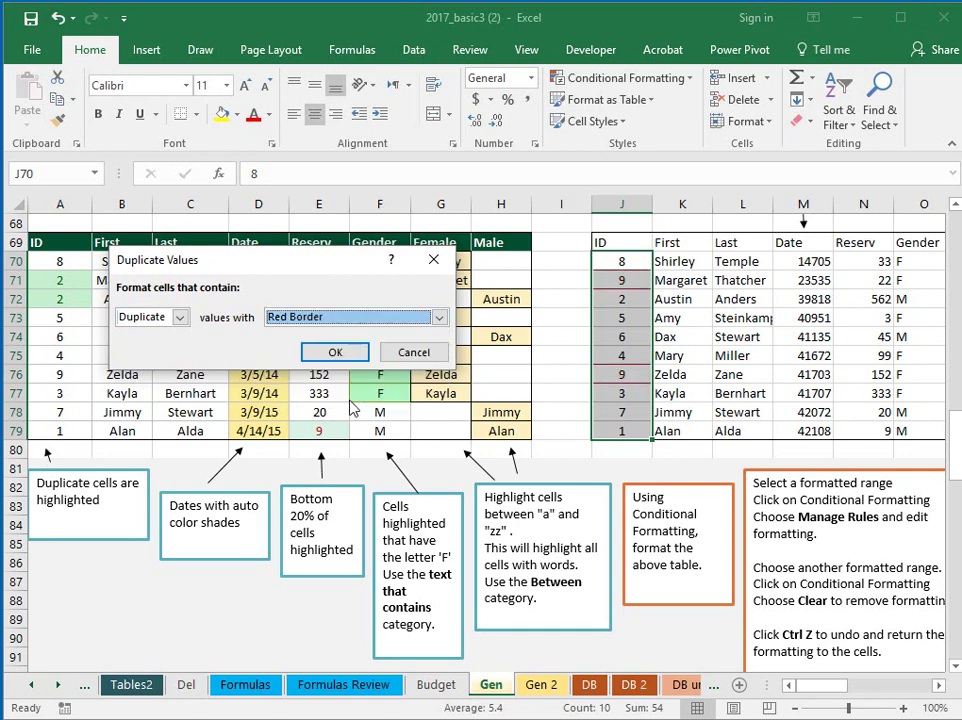
# Choose a custom format for the duplicate values and give it a light purple fill.
pyautogui.click(439, 317)
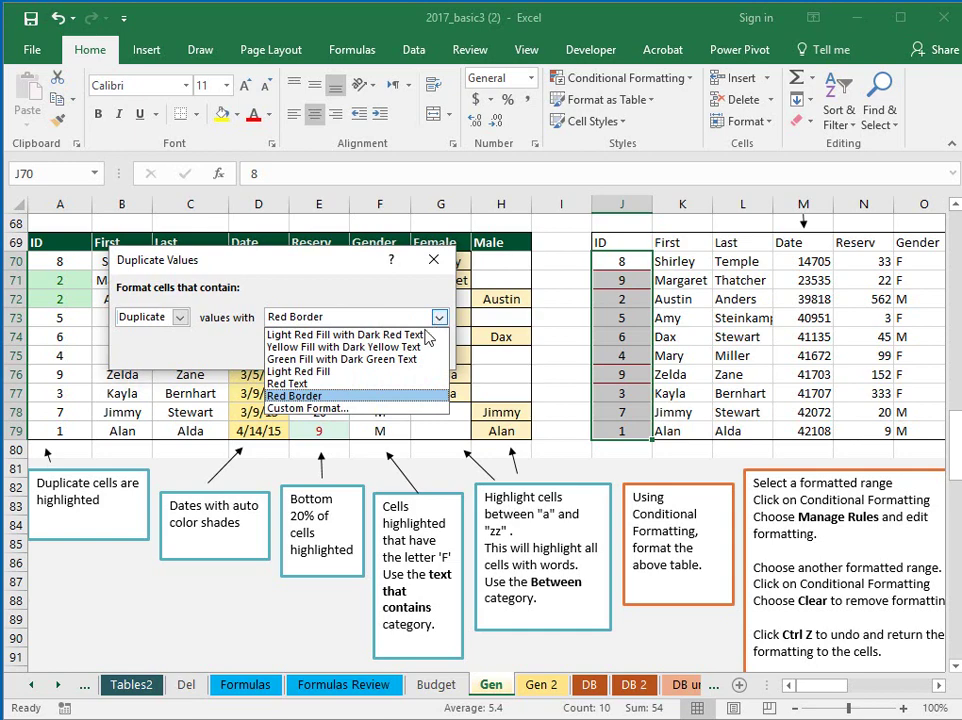
pyautogui.click(341, 409)
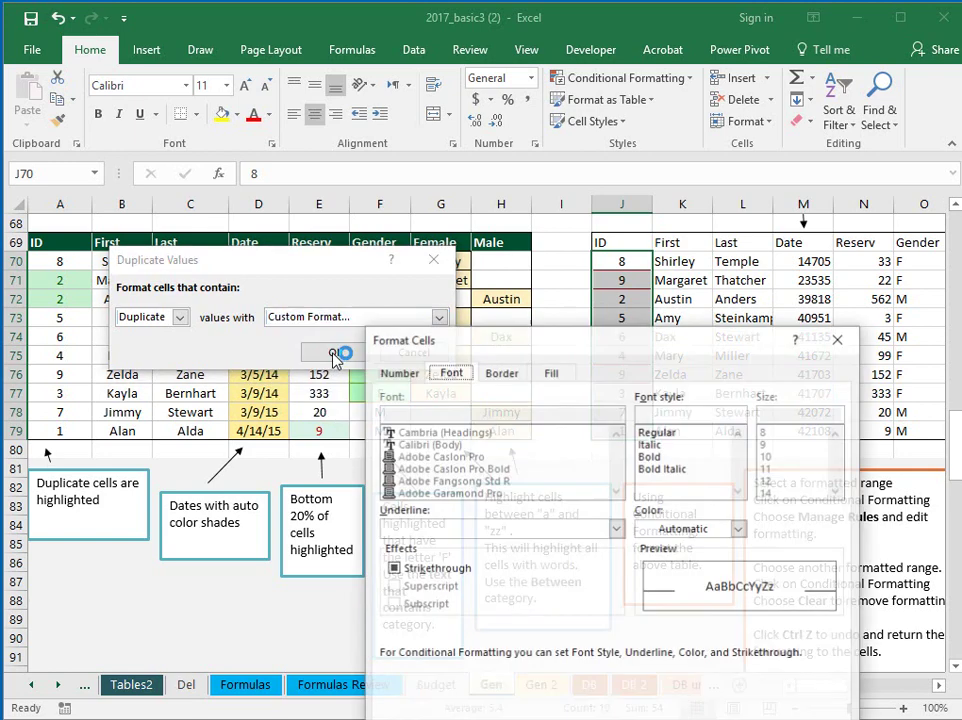
pyautogui.moveTo(543, 346); pyautogui.dragTo(372, 117)
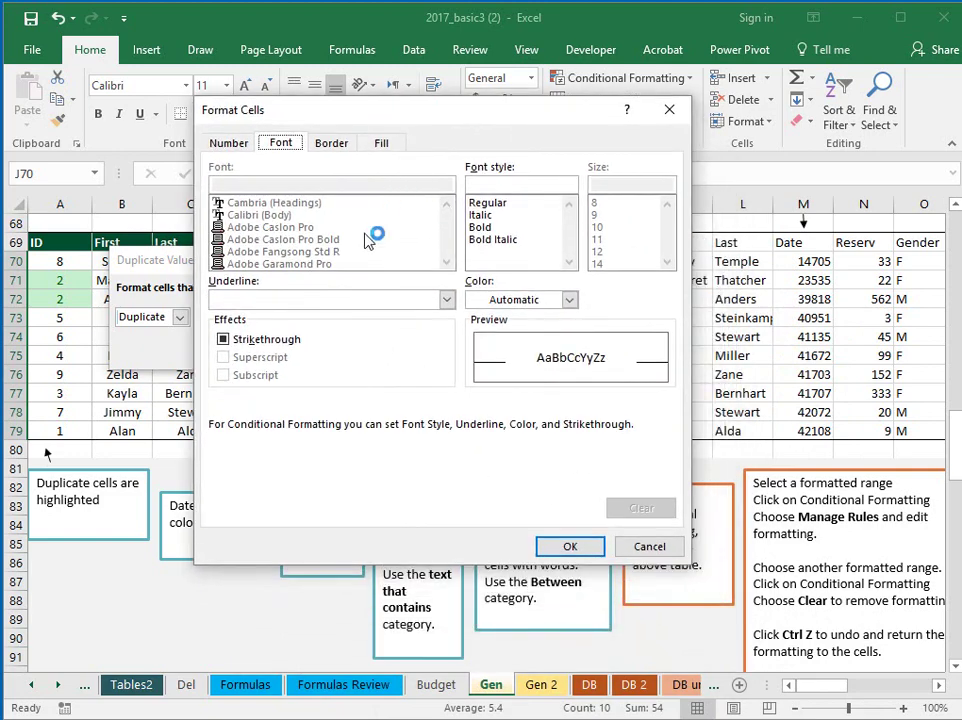
pyautogui.click(384, 143)
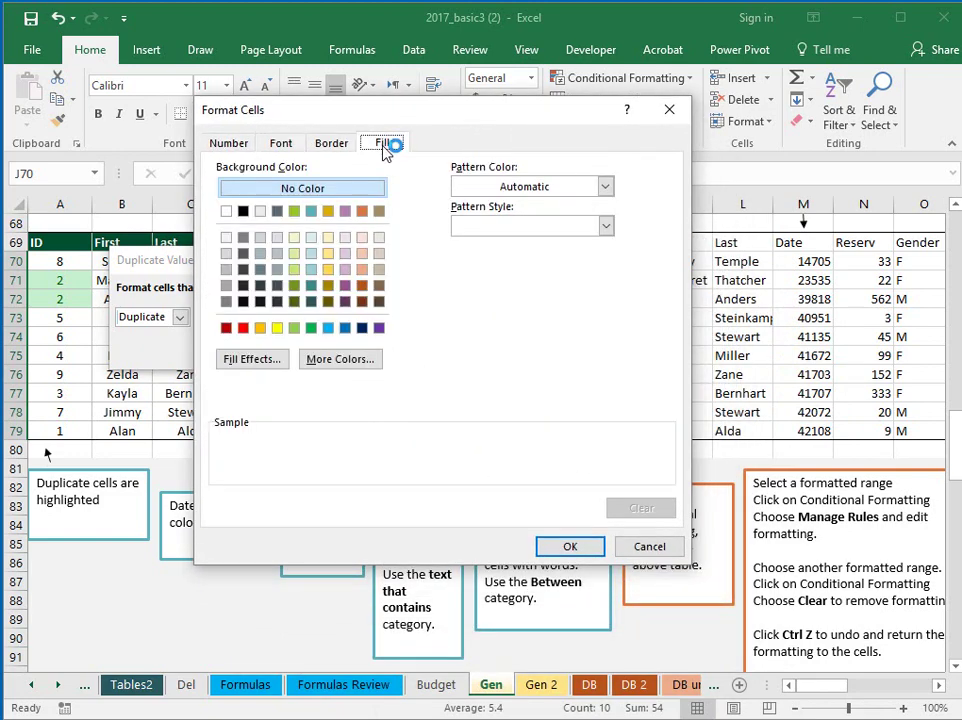
pyautogui.click(346, 270)
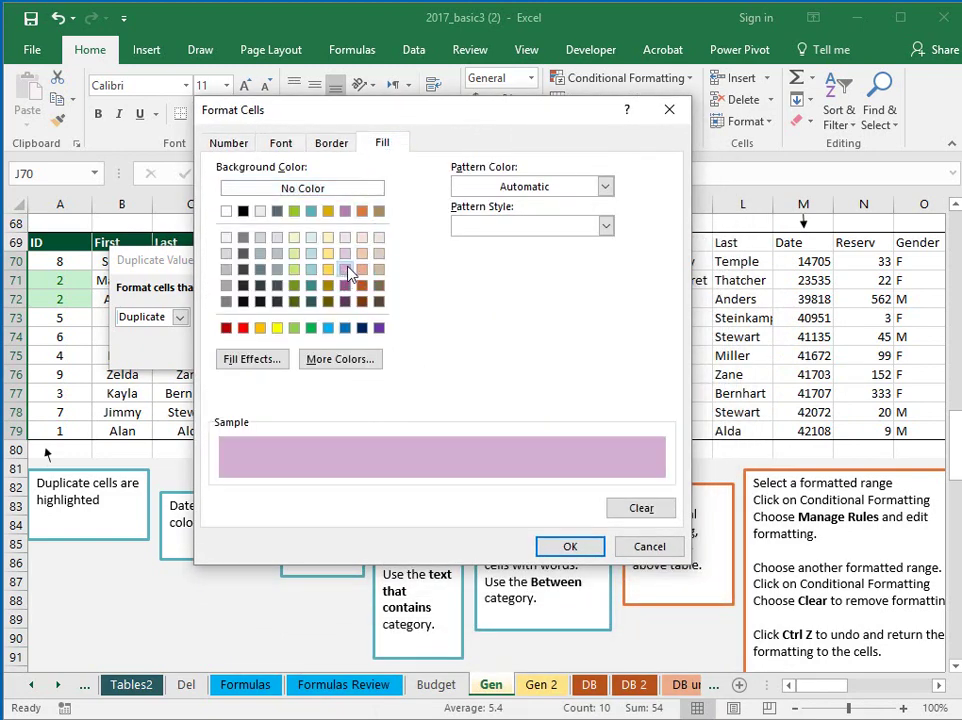
# Set the custom format's font to black and bold.
pyautogui.click(283, 145)
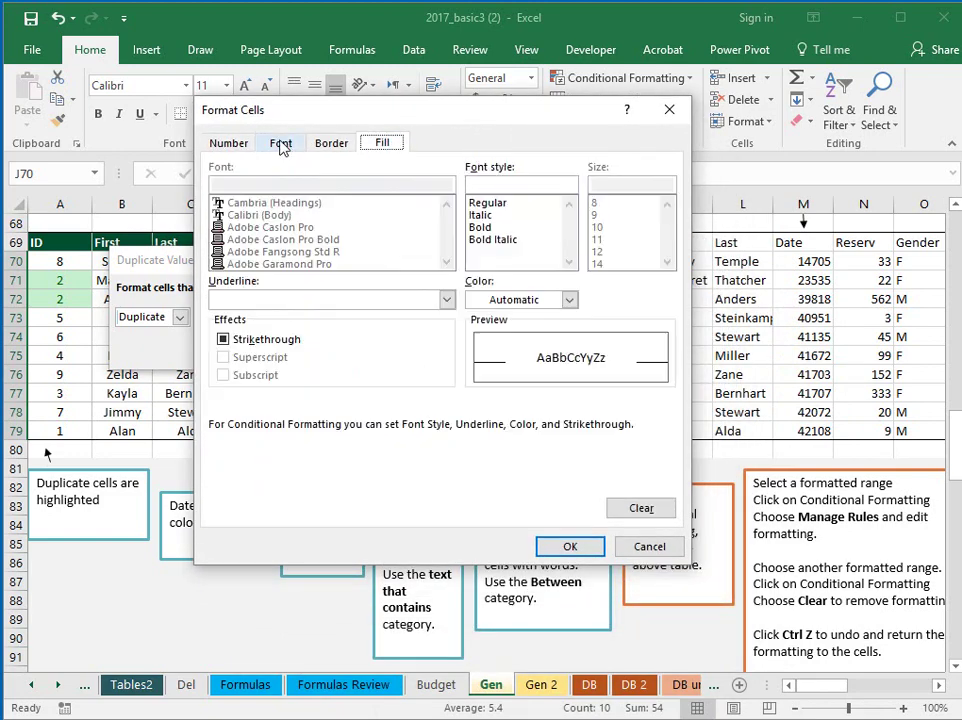
pyautogui.click(569, 300)
pyautogui.click(490, 363)
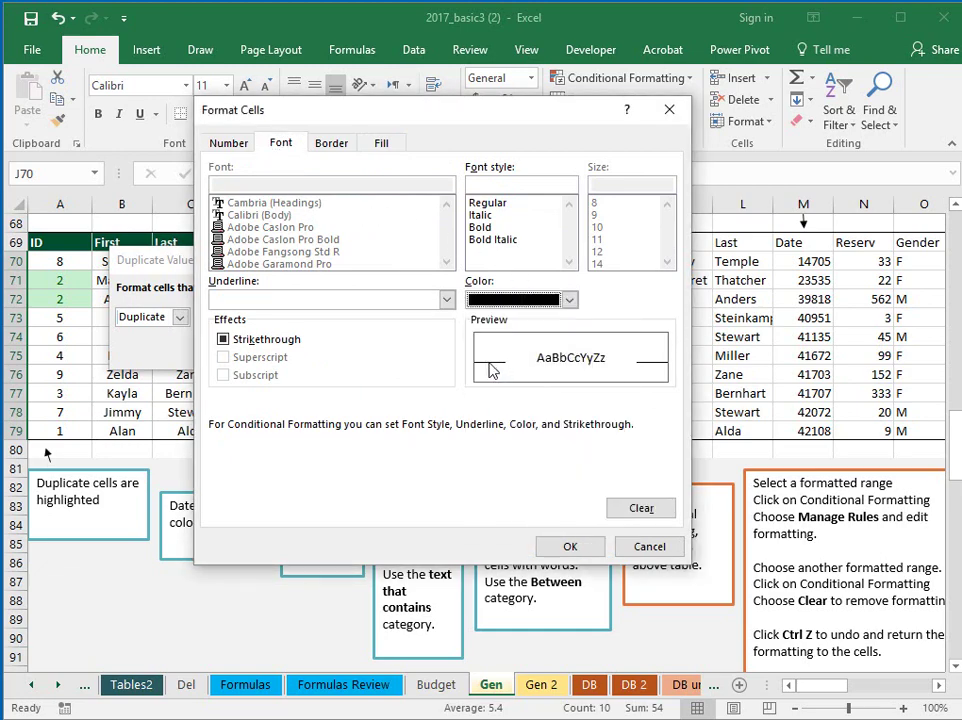
pyautogui.click(480, 227)
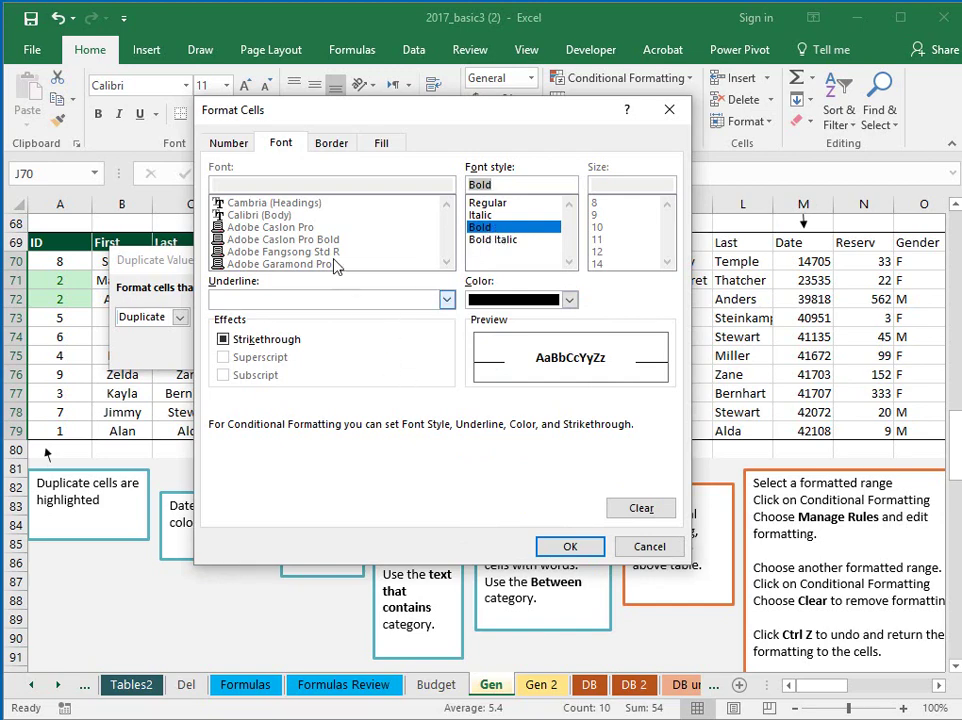
# Add a red border on all four sides in the custom format and apply the duplicate rule to J70:J79.
pyautogui.click(331, 143)
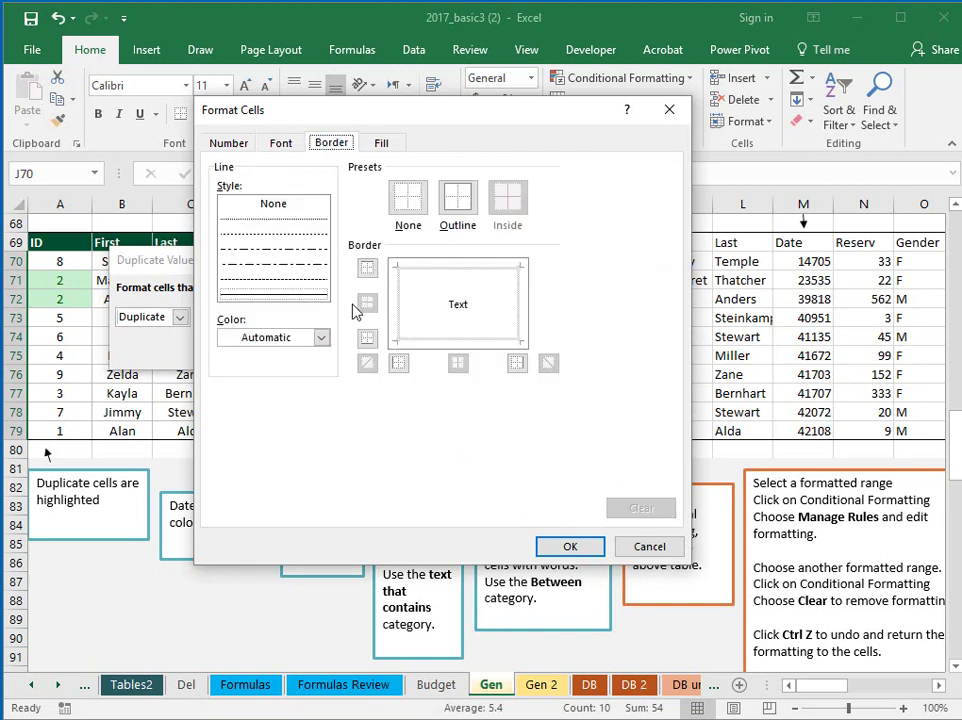
pyautogui.click(321, 337)
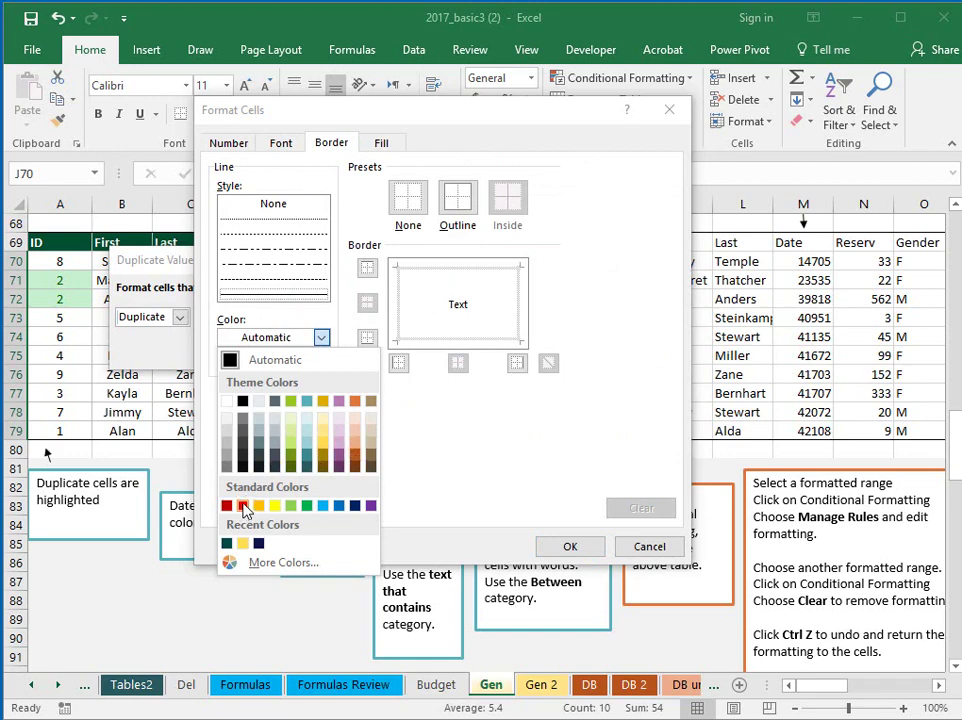
pyautogui.click(243, 506)
pyautogui.click(398, 310)
pyautogui.click(448, 269)
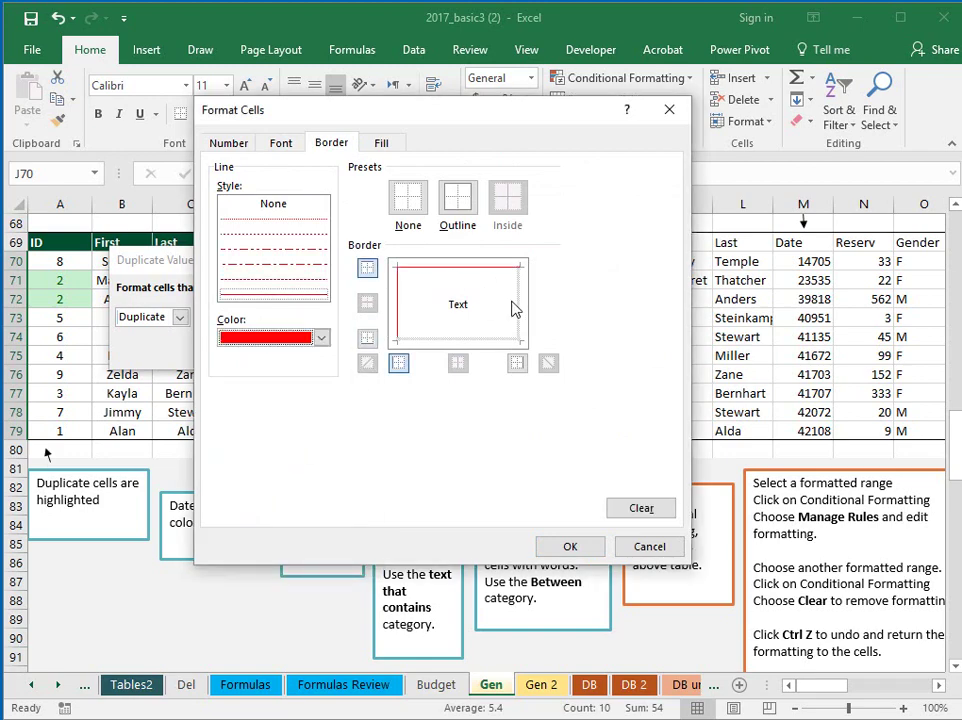
pyautogui.click(512, 305)
pyautogui.click(484, 337)
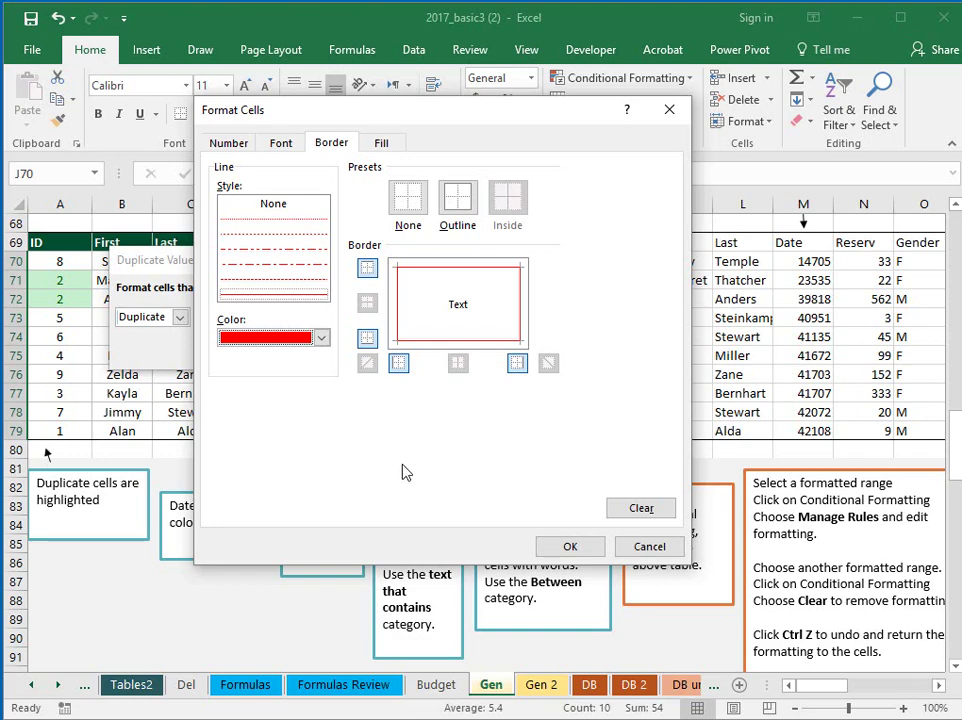
pyautogui.click(570, 546)
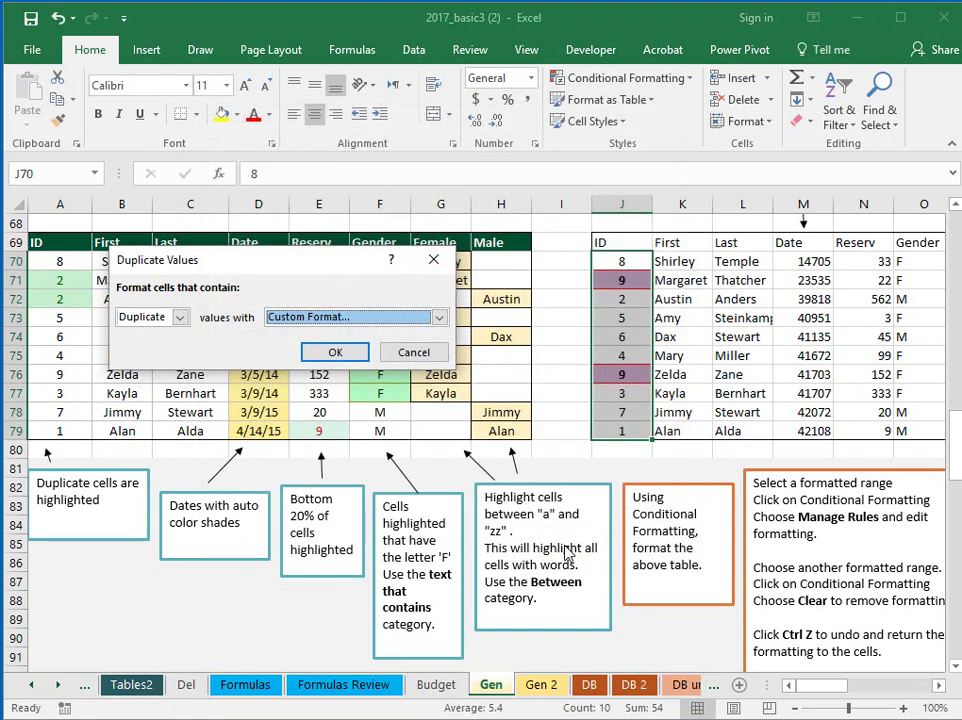
pyautogui.click(336, 352)
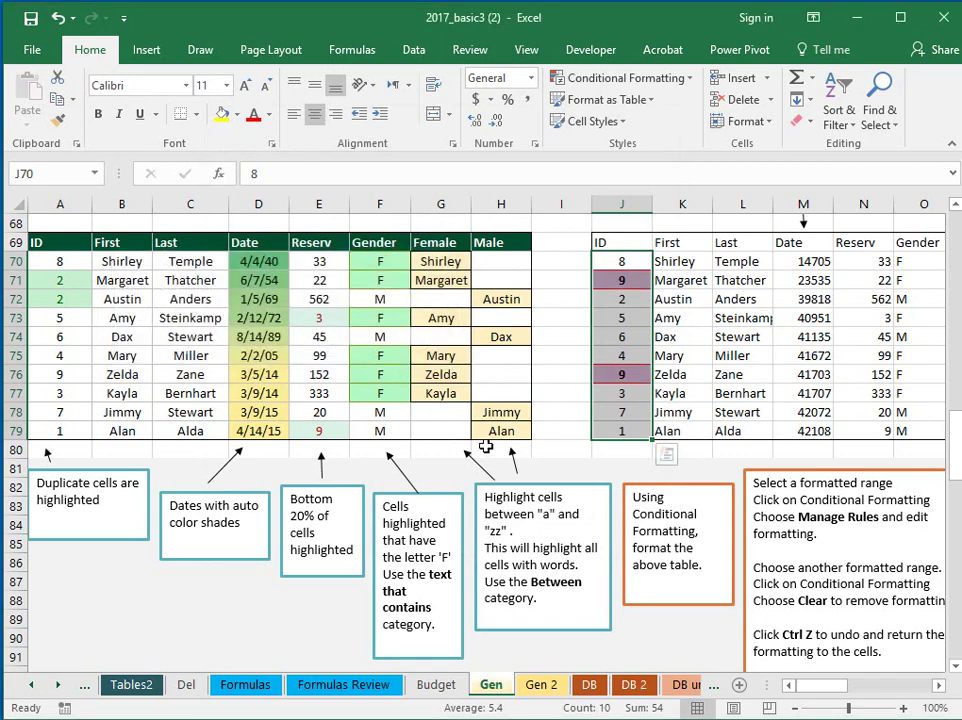
pyautogui.click(558, 449)
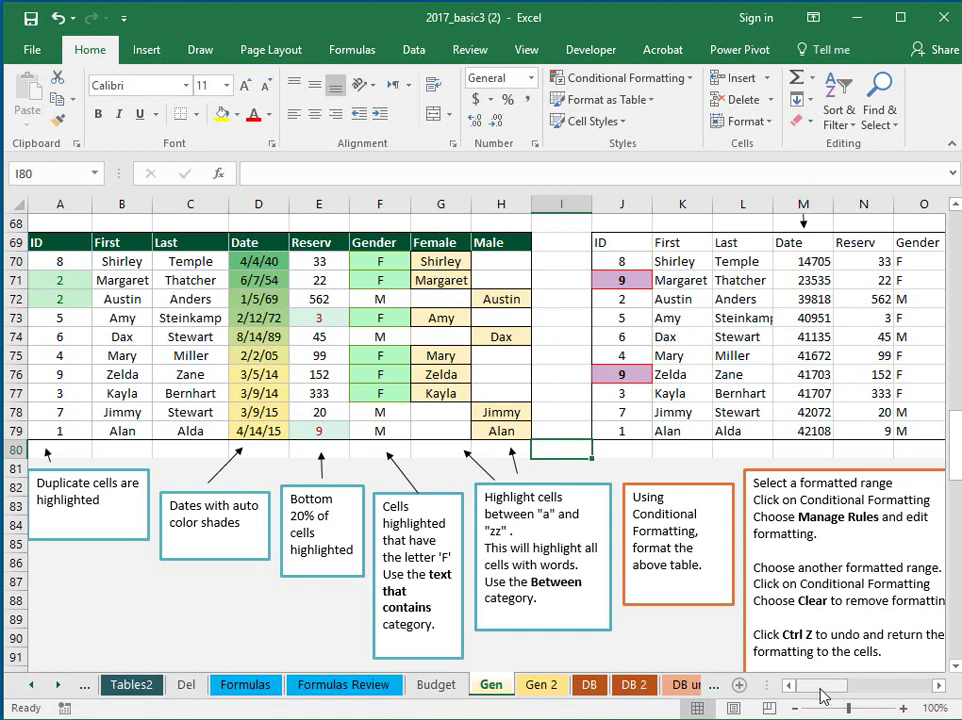
pyautogui.moveTo(822, 686); pyautogui.dragTo(848, 691)
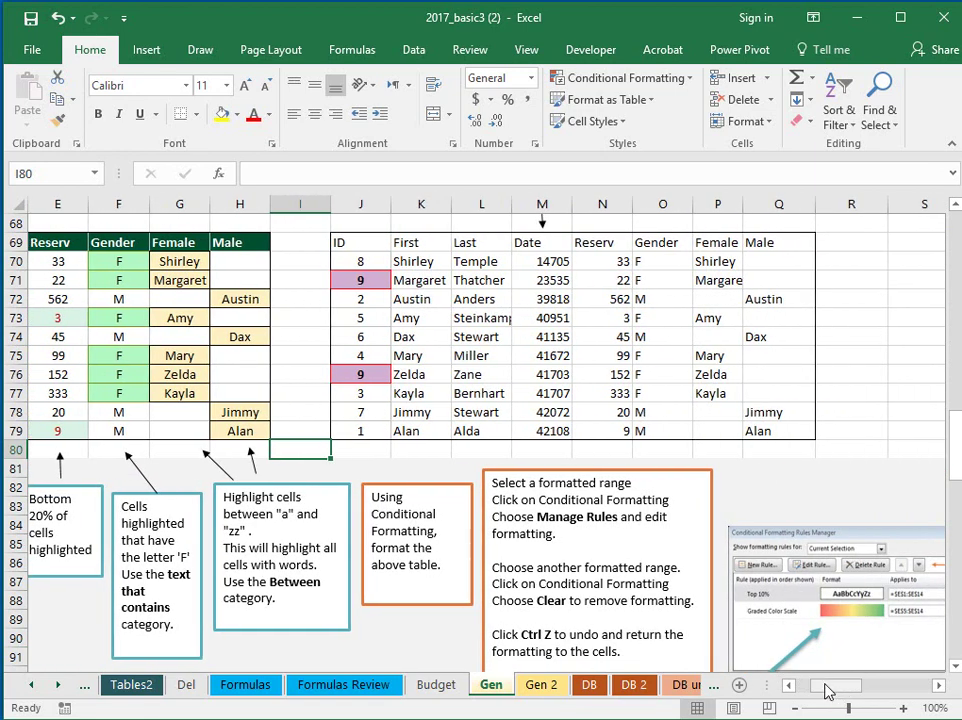
# Format the Date values in M70:M79 as dates of type *3/14/2012 and autofit column M.
pyautogui.click(536, 261)
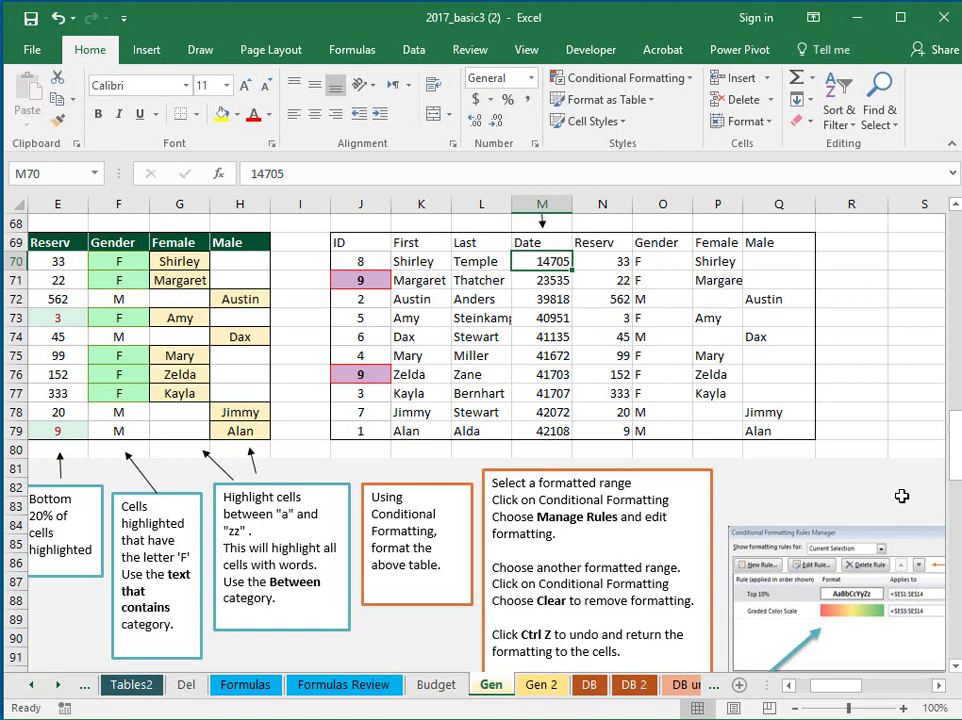
pyautogui.moveTo(545, 262); pyautogui.dragTo(543, 431)
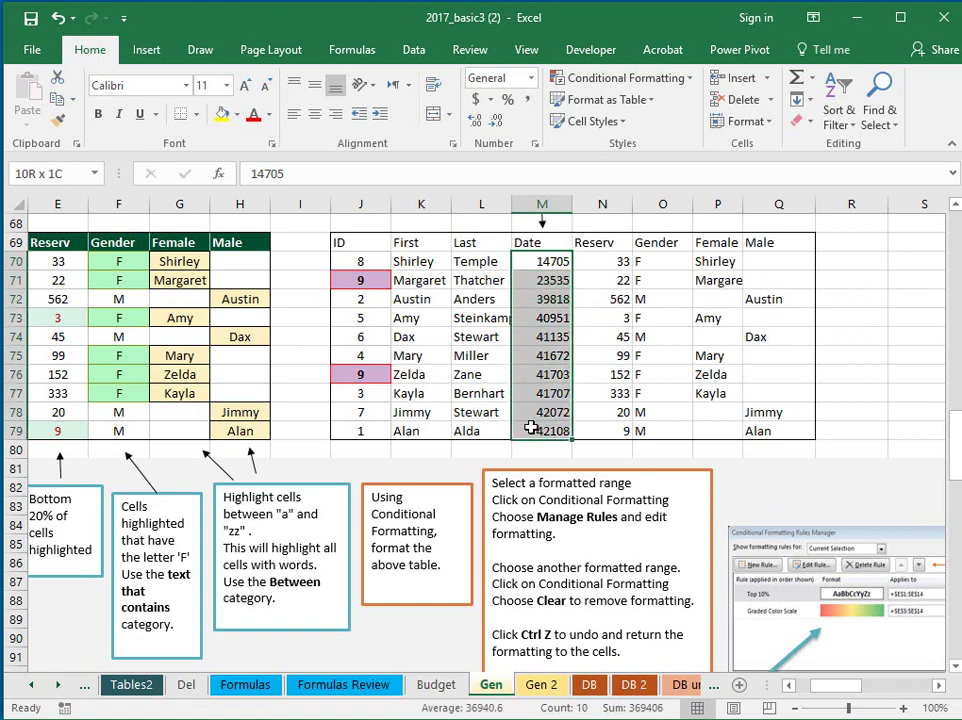
pyautogui.click(535, 144)
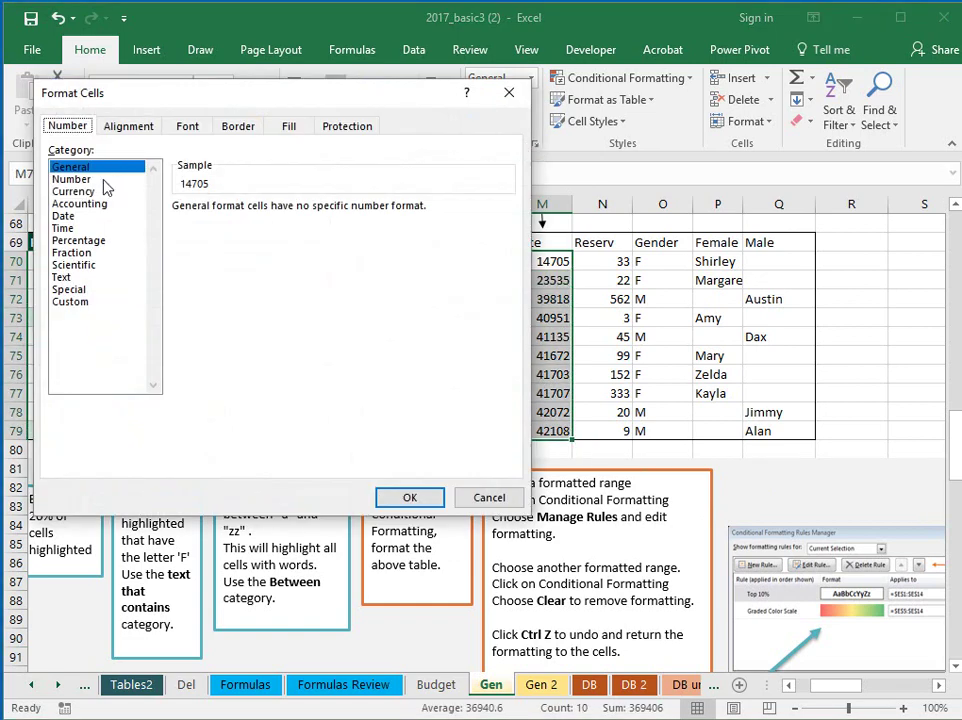
pyautogui.click(62, 216)
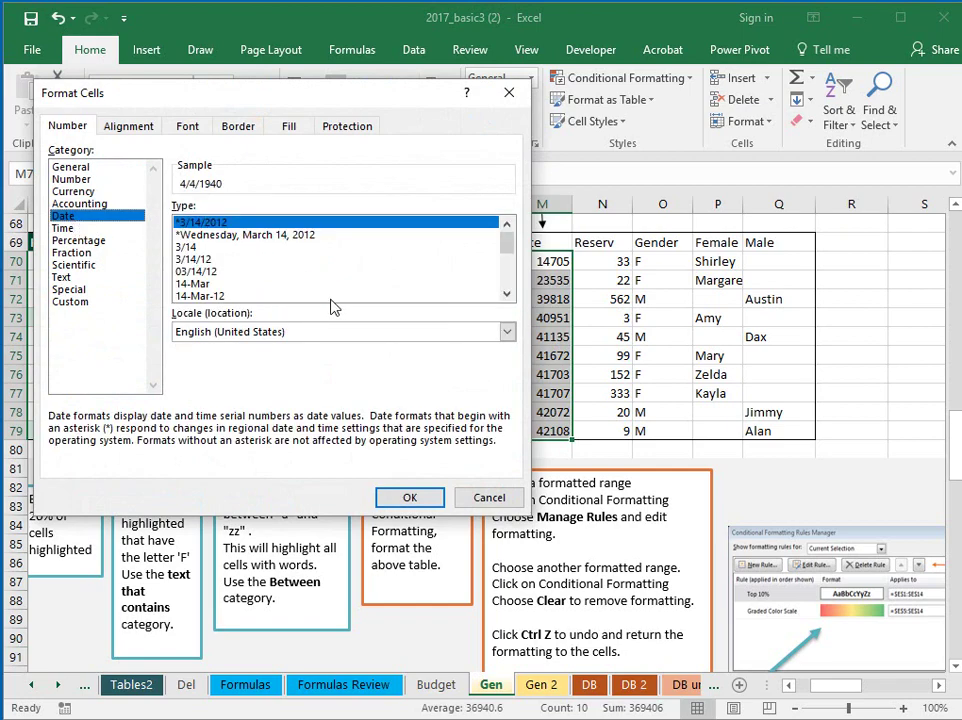
pyautogui.click(410, 497)
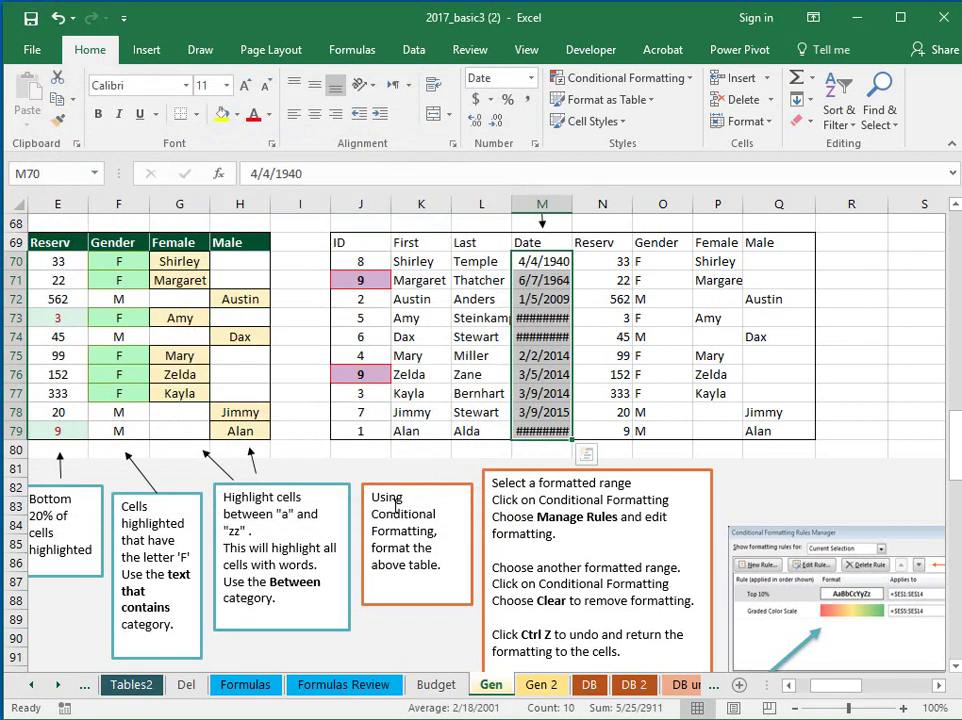
pyautogui.doubleClick(571, 203)
pyautogui.moveTo(863, 393); pyautogui.dragTo(880, 375)
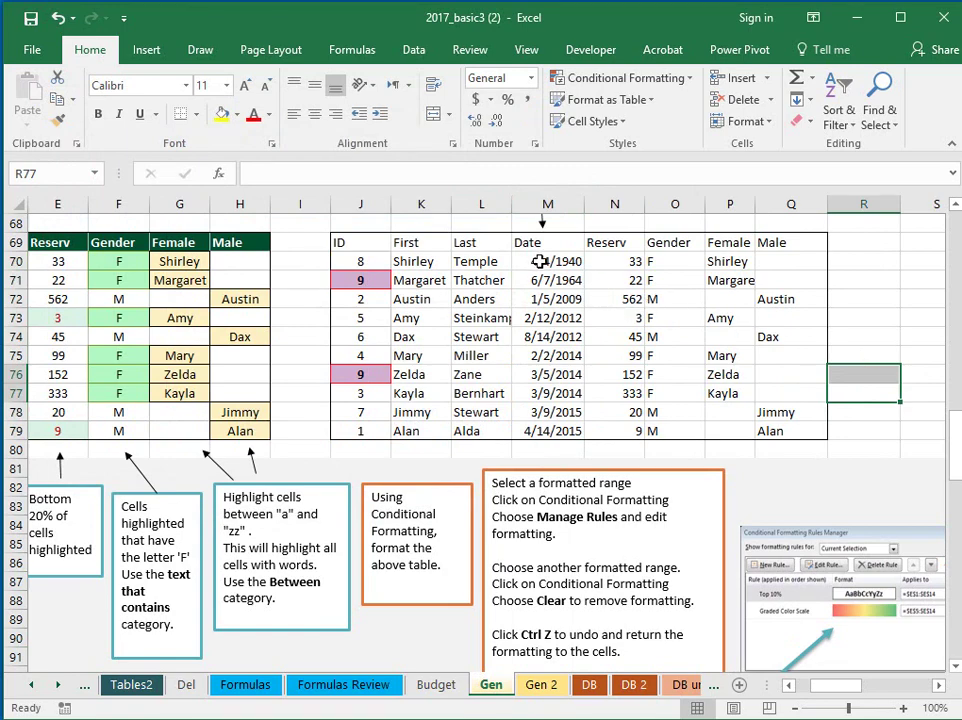
# Apply the red-white color scale to the dates in M70:M79, with red marking the latest dates.
pyautogui.moveTo(540, 257); pyautogui.dragTo(547, 428)
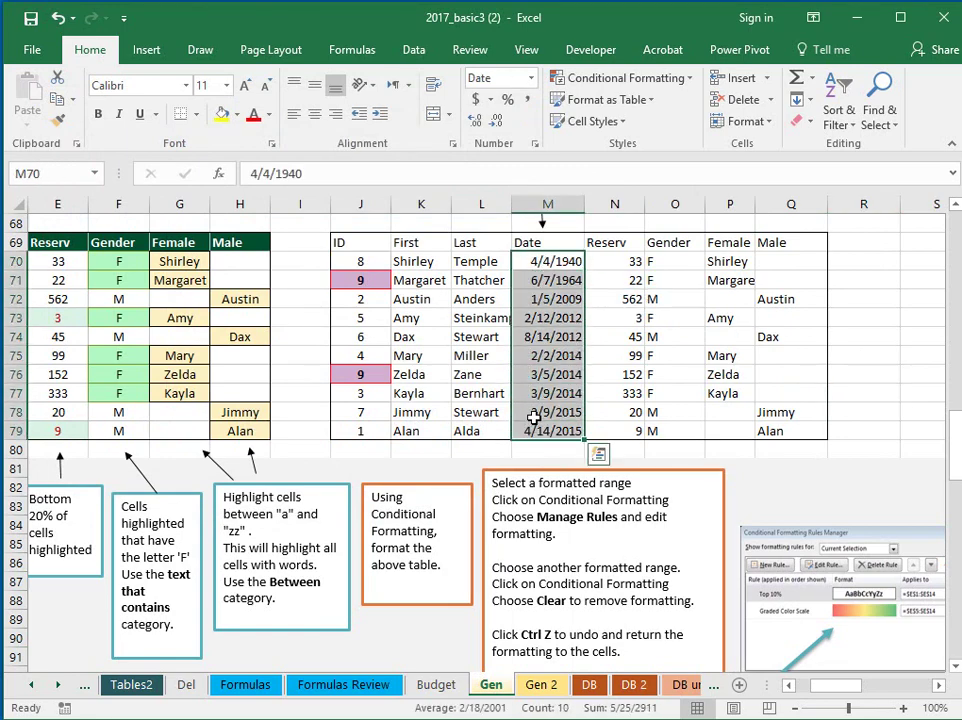
pyautogui.click(660, 80)
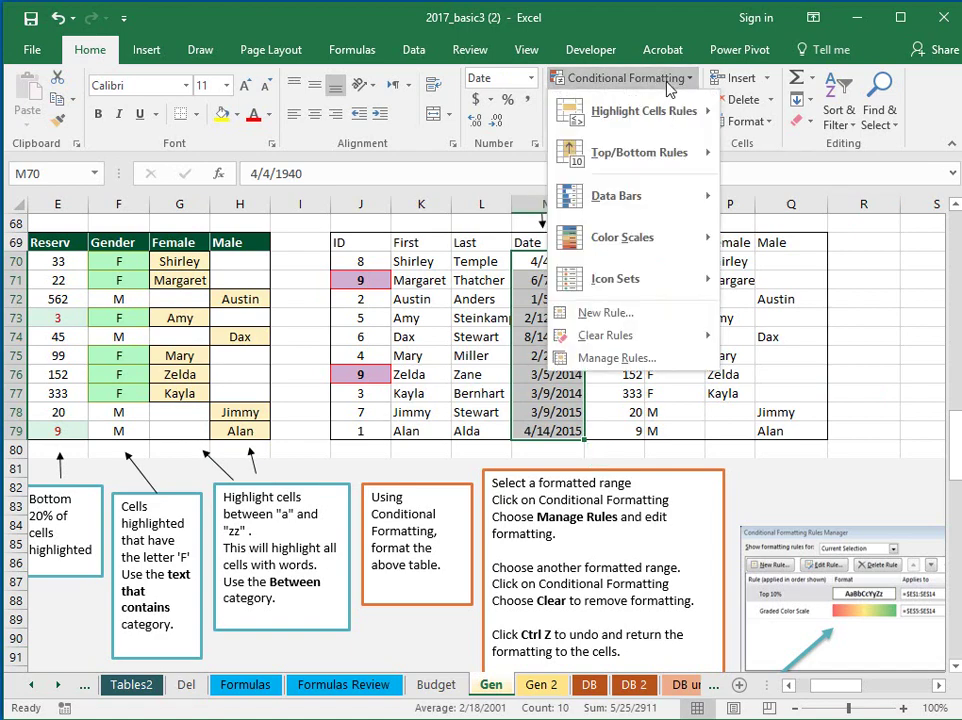
pyautogui.moveTo(662, 251)
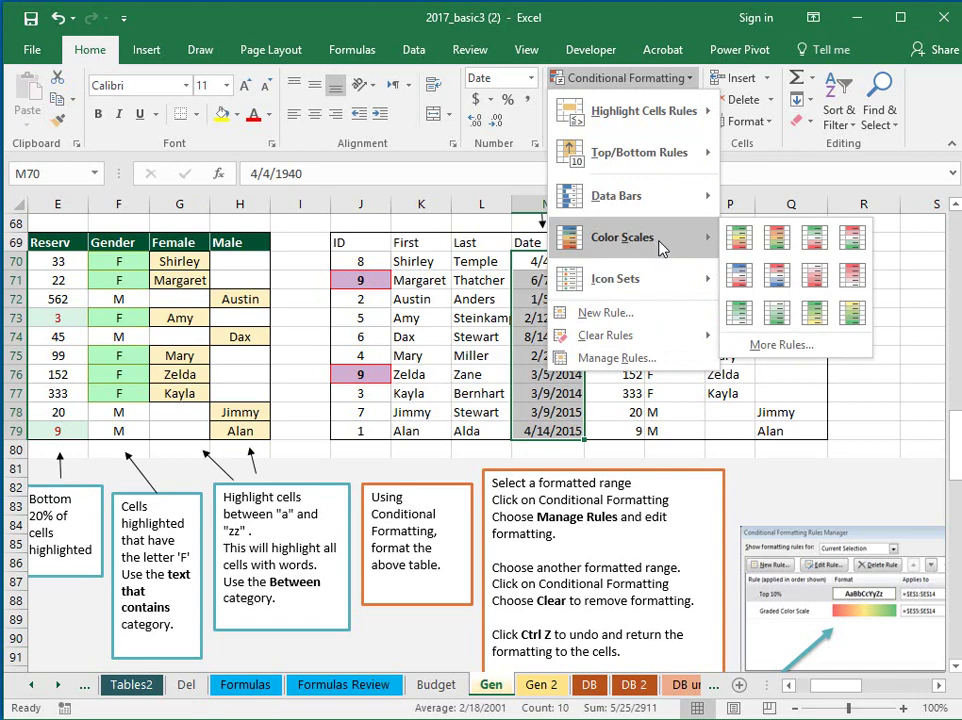
pyautogui.click(845, 286)
pyautogui.click(890, 320)
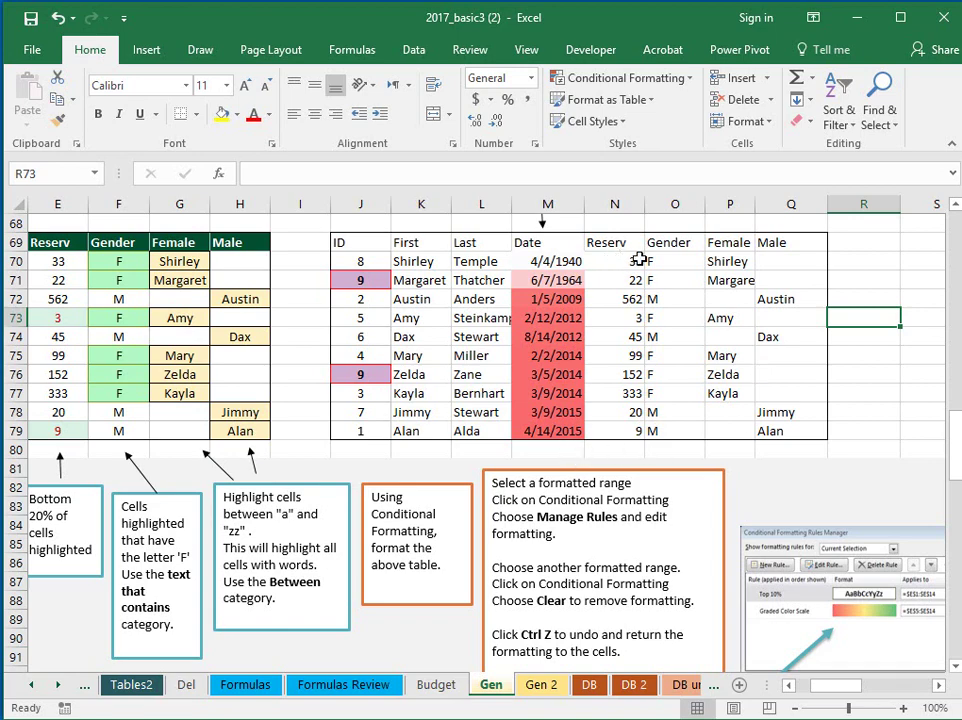
# Create a top/bottom rule for the Reserv values in N70:N79 that formats the top 5 items, without using a percentage.
pyautogui.moveTo(630, 261); pyautogui.dragTo(626, 430)
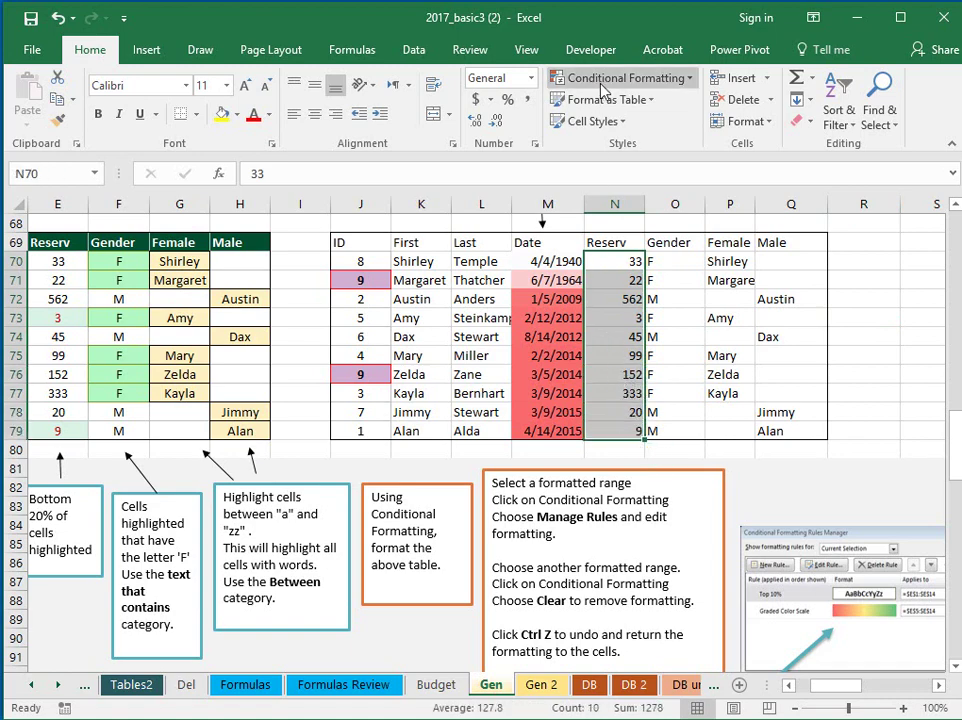
pyautogui.click(691, 86)
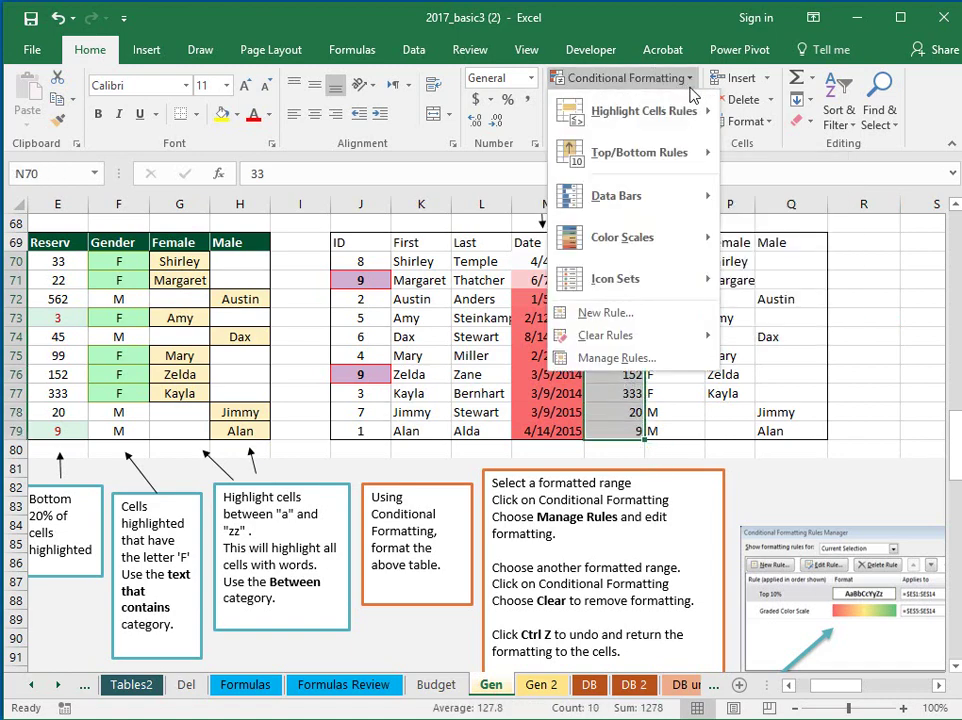
pyautogui.moveTo(678, 166)
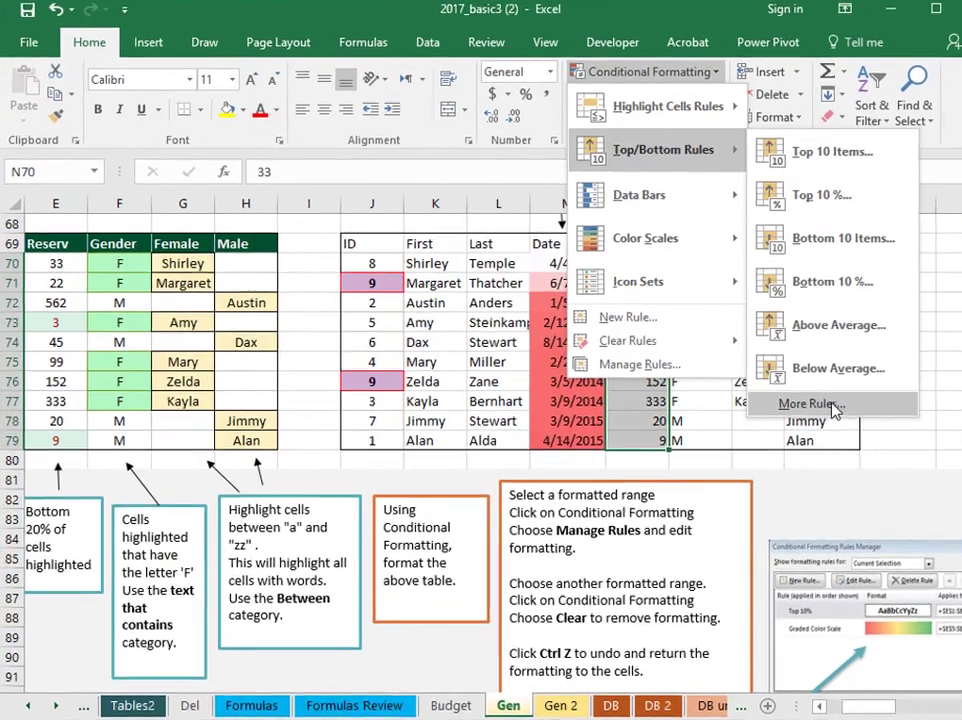
pyautogui.click(800, 398)
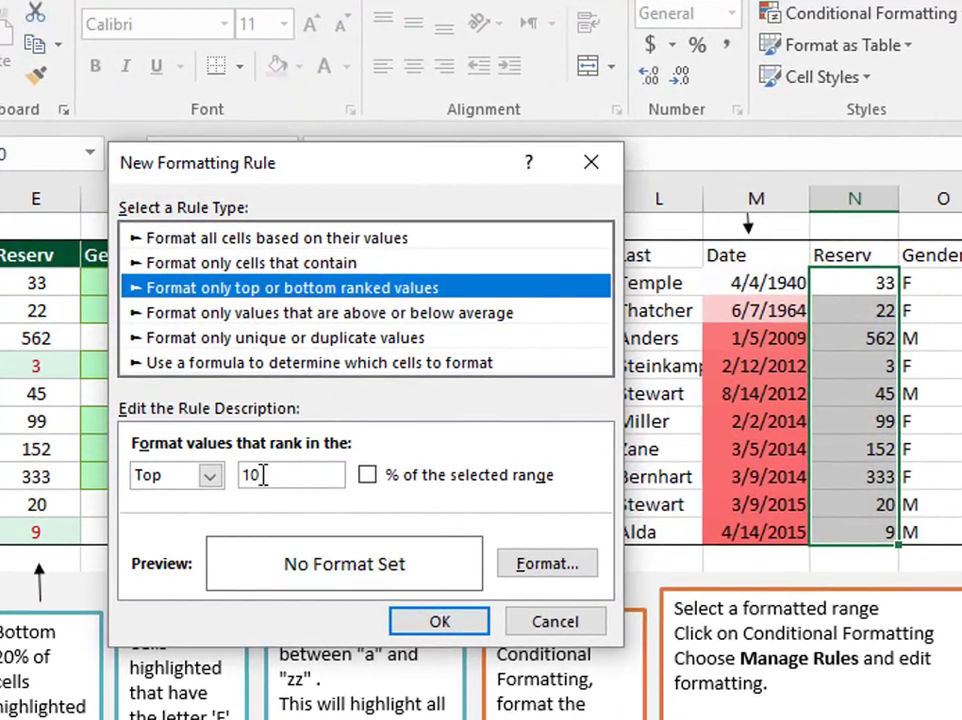
pyautogui.click(368, 480)
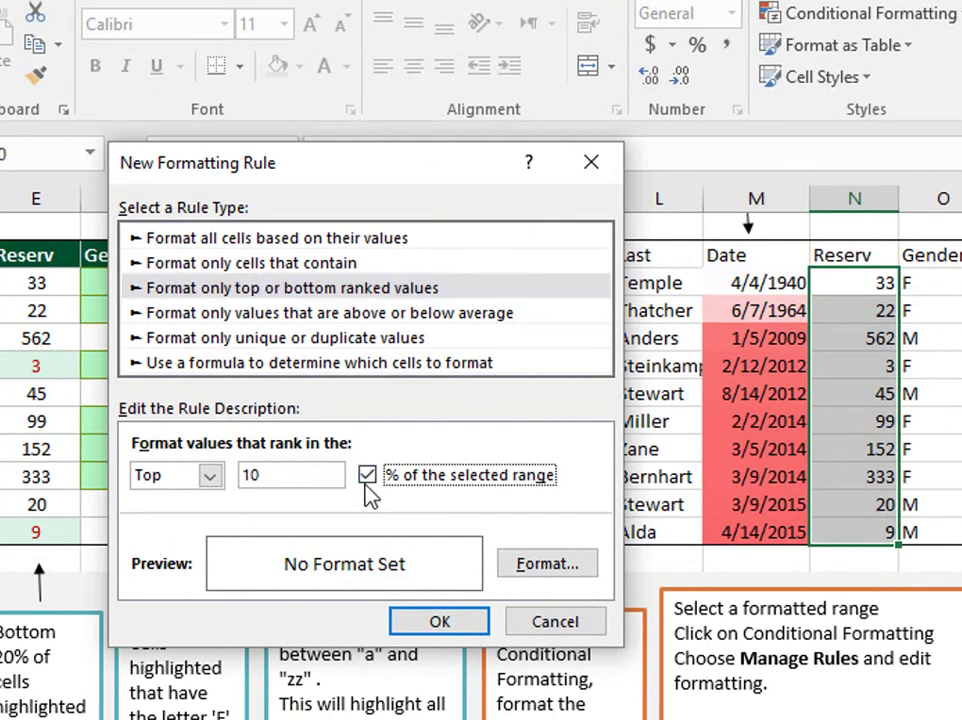
pyautogui.click(368, 478)
pyautogui.click(268, 475)
pyautogui.press('BackSpace')
pyautogui.press('BackSpace')
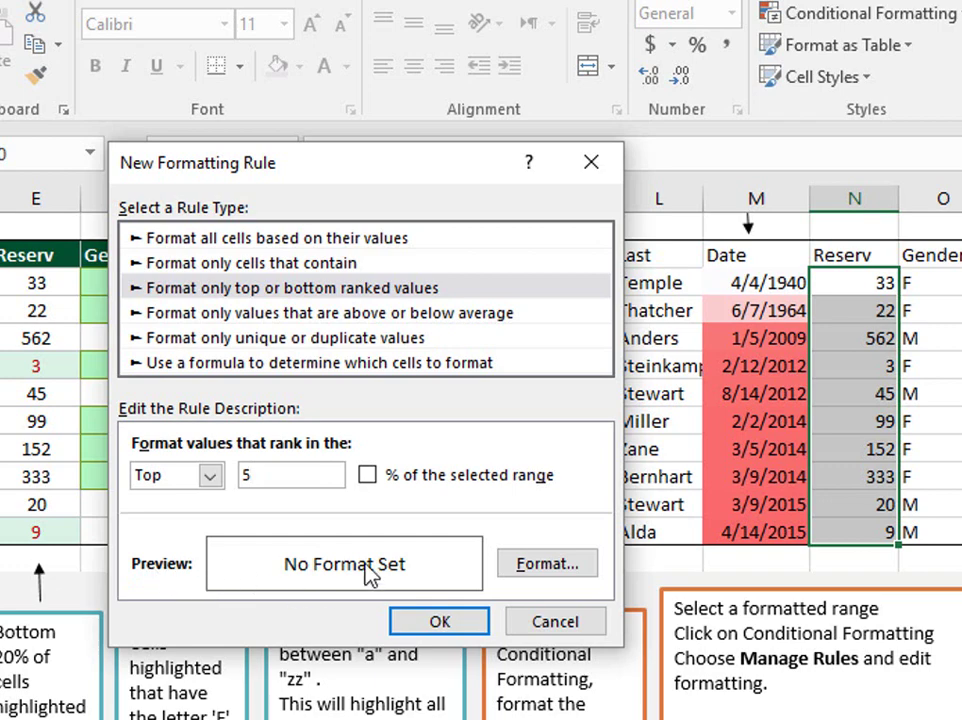
# Give the top 5 rule's format a light orange fill.
pyautogui.click(547, 575)
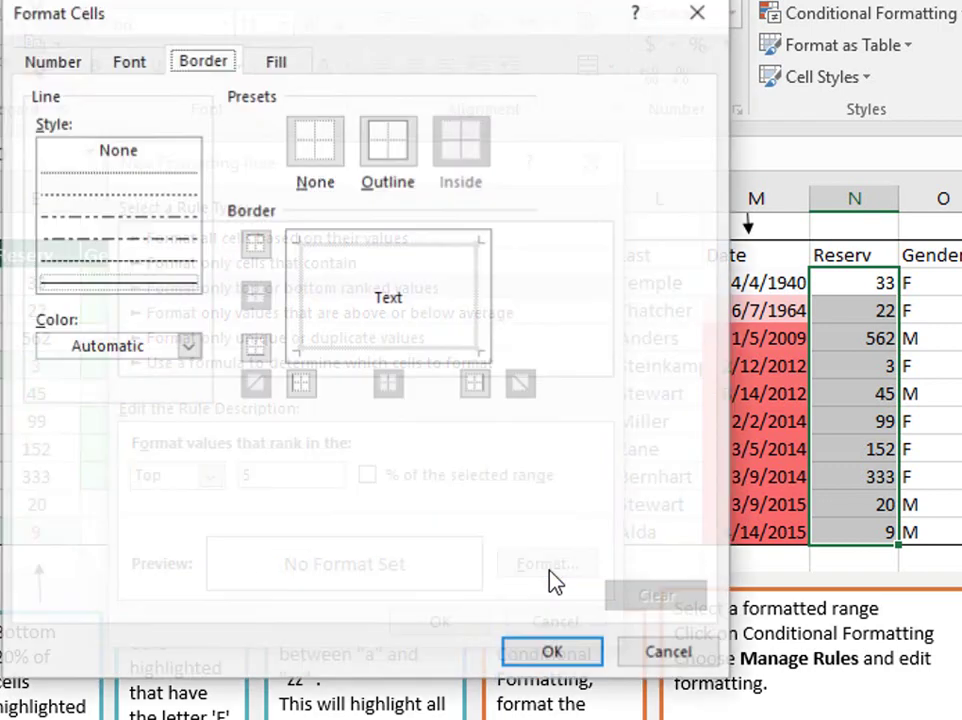
pyautogui.click(272, 62)
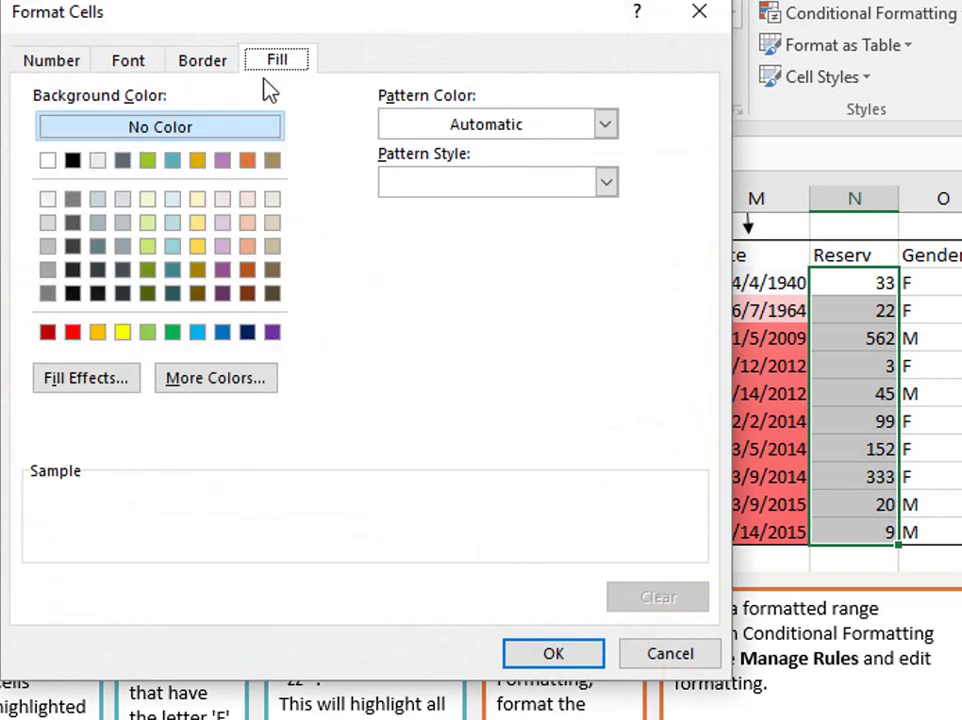
pyautogui.click(247, 224)
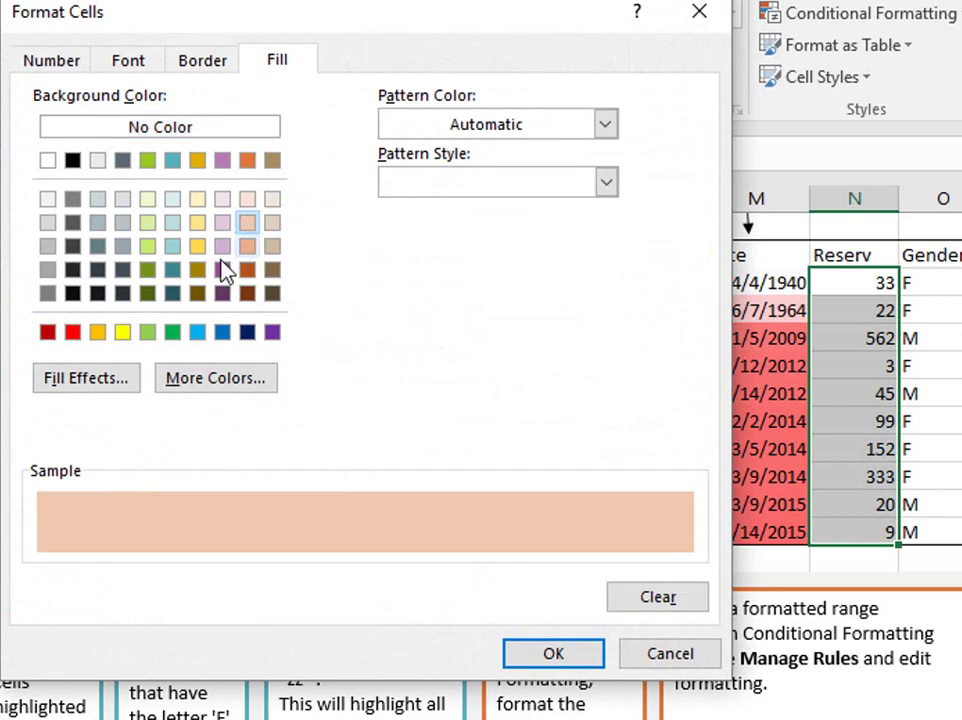
# Add a thin solid border on all four sides to the top 5 format and apply the rule to N70:N79.
pyautogui.click(200, 66)
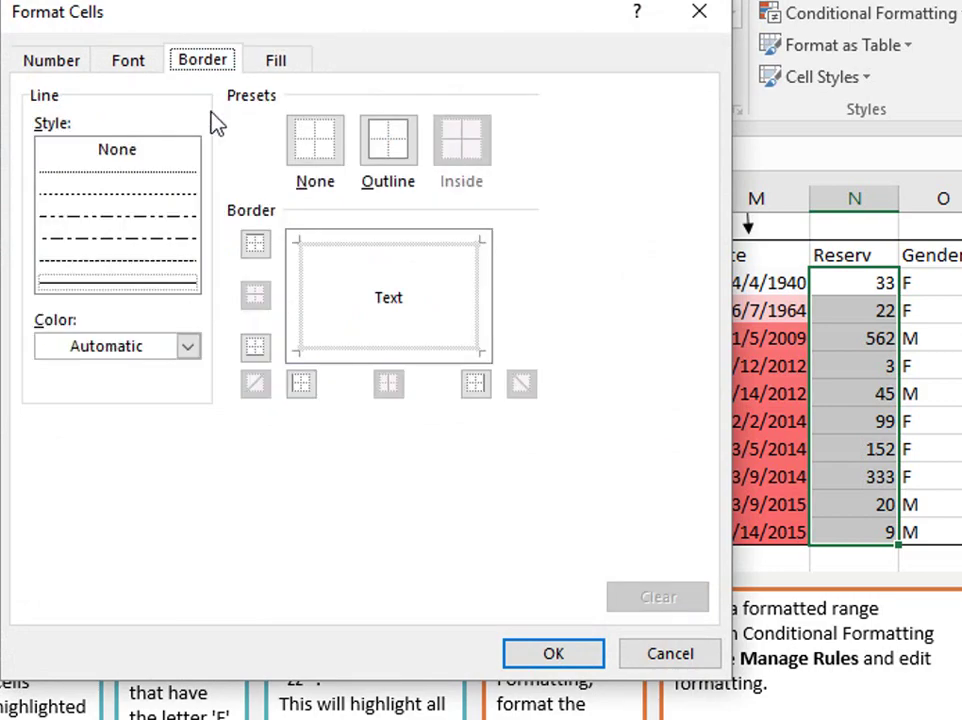
pyautogui.click(300, 295)
pyautogui.click(368, 243)
pyautogui.click(477, 335)
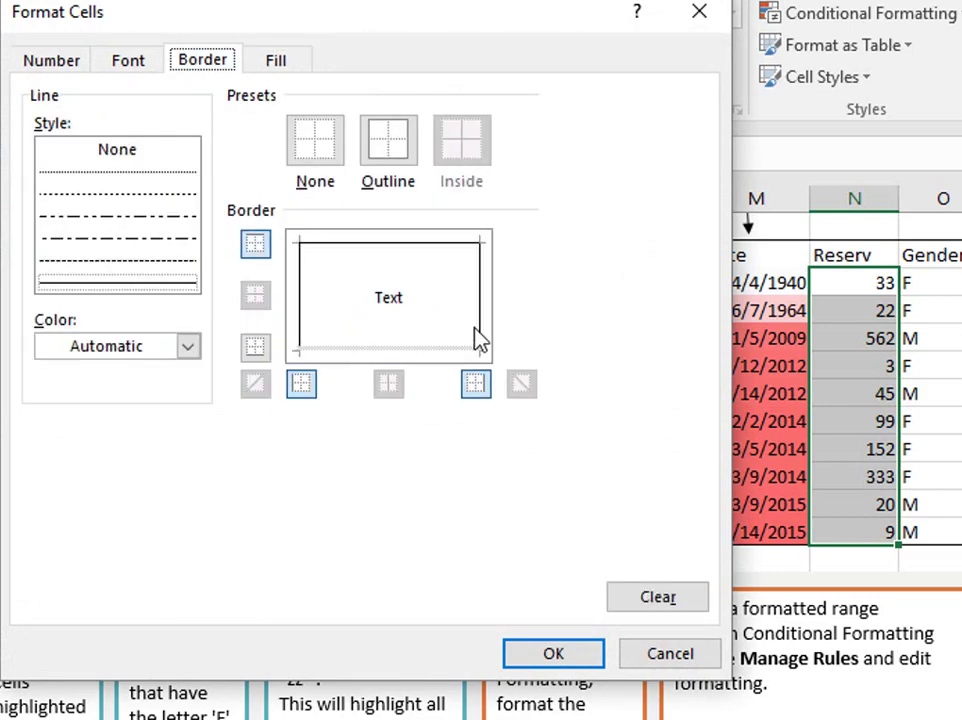
pyautogui.click(463, 350)
pyautogui.click(543, 660)
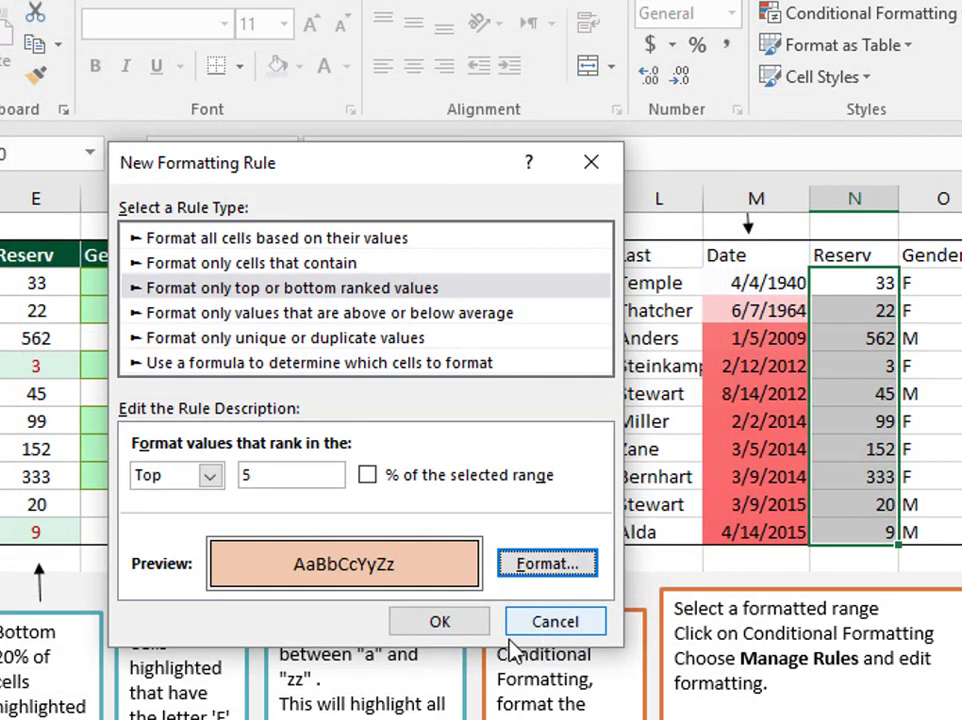
pyautogui.click(458, 624)
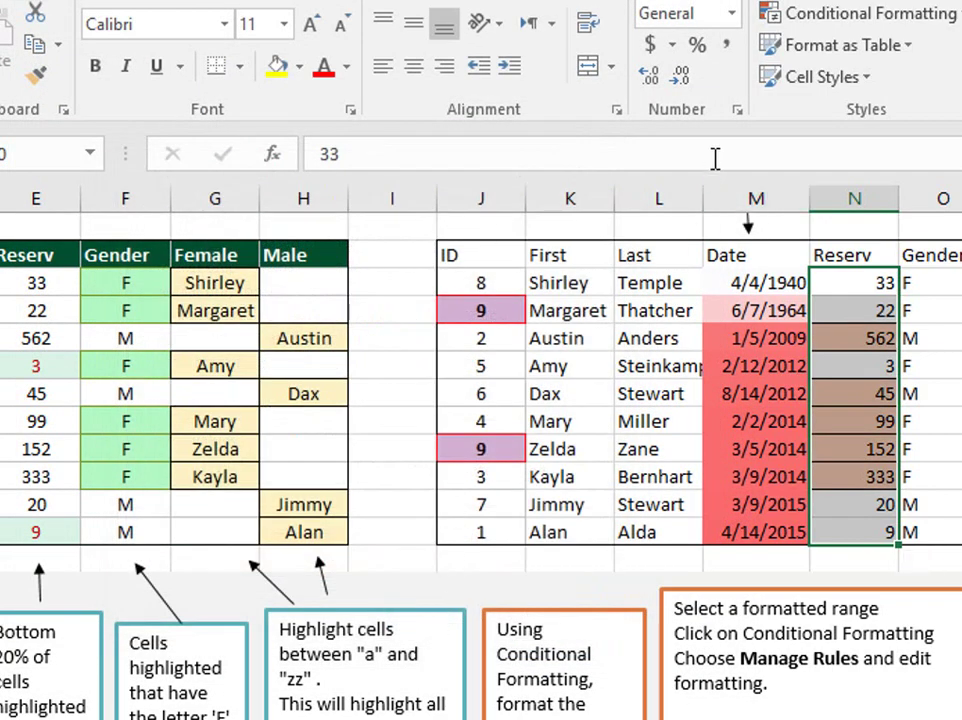
pyautogui.click(960, 366)
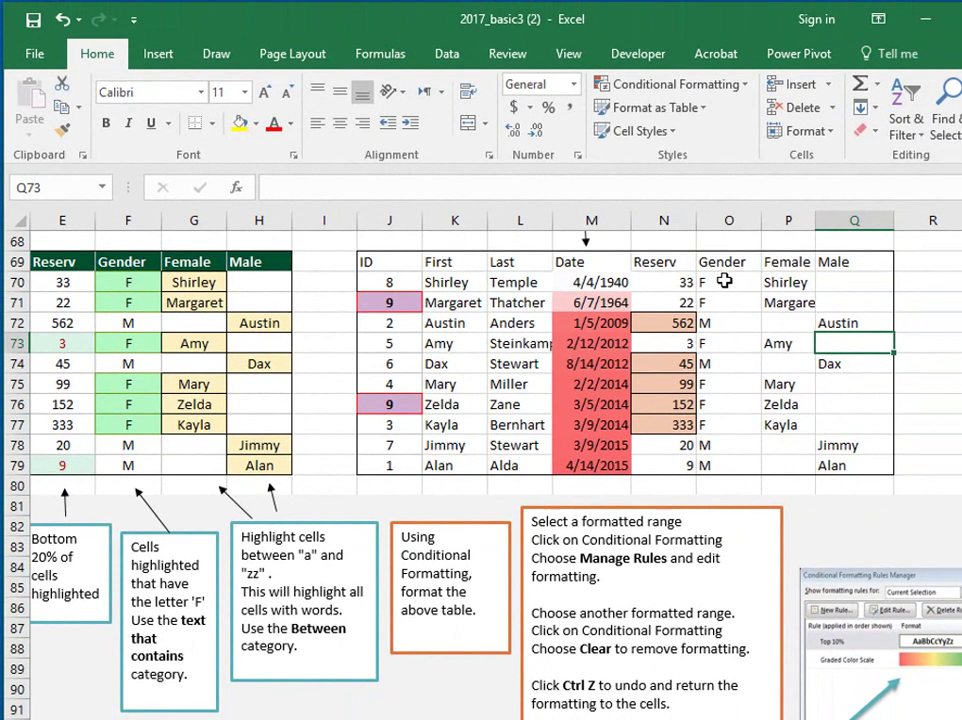
# Highlight the Gender cells in O70:O79 that contain the text M with Green Fill with Dark Green Text.
pyautogui.moveTo(724, 282); pyautogui.dragTo(740, 466)
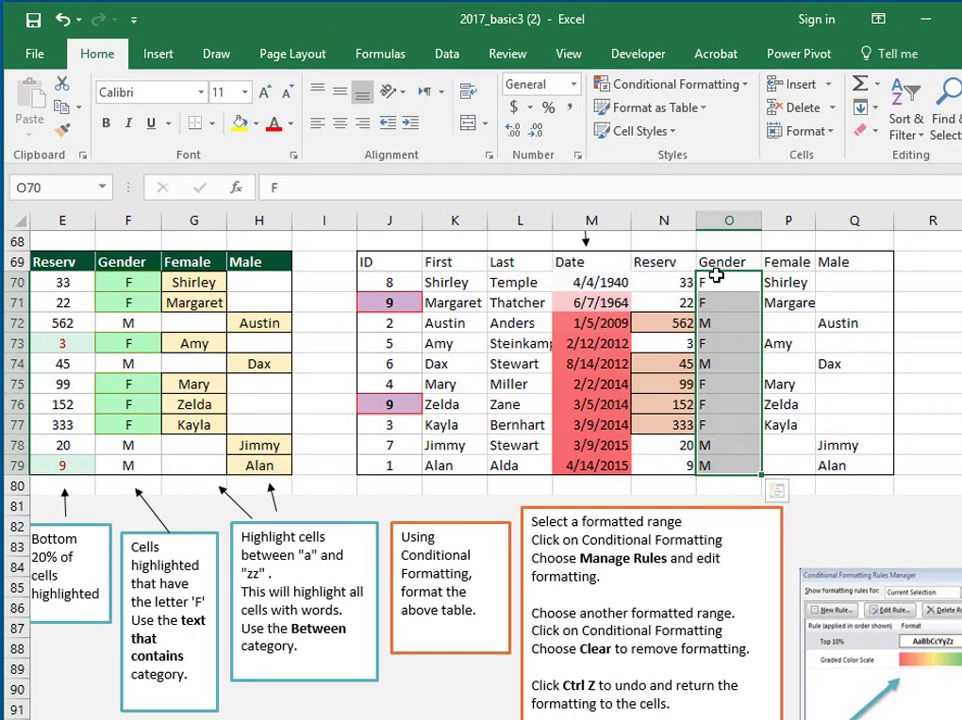
pyautogui.click(648, 86)
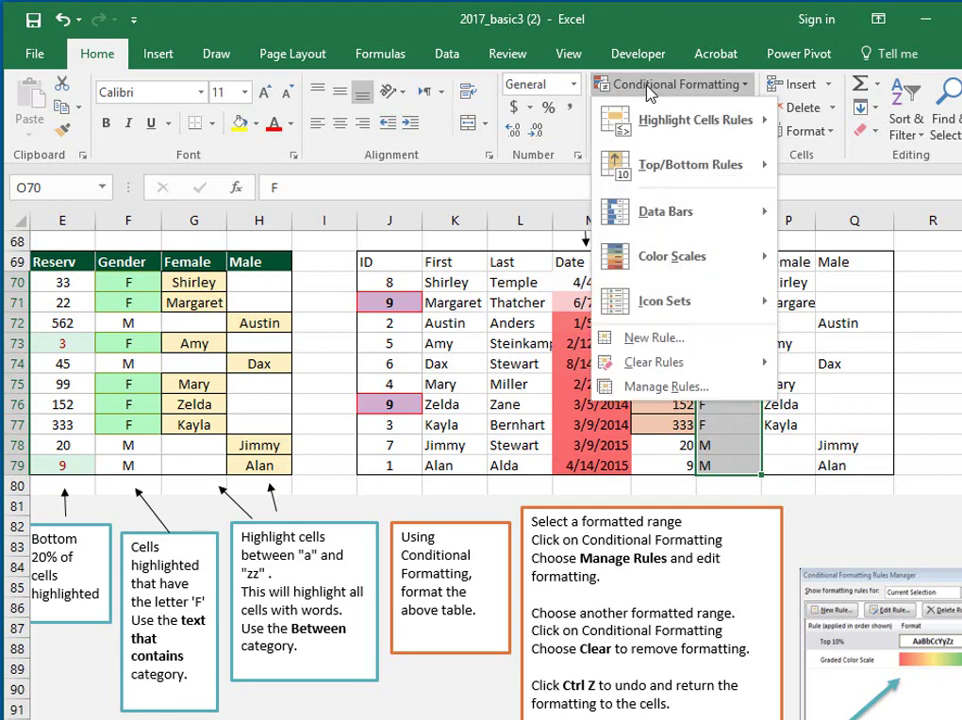
pyautogui.moveTo(672, 128)
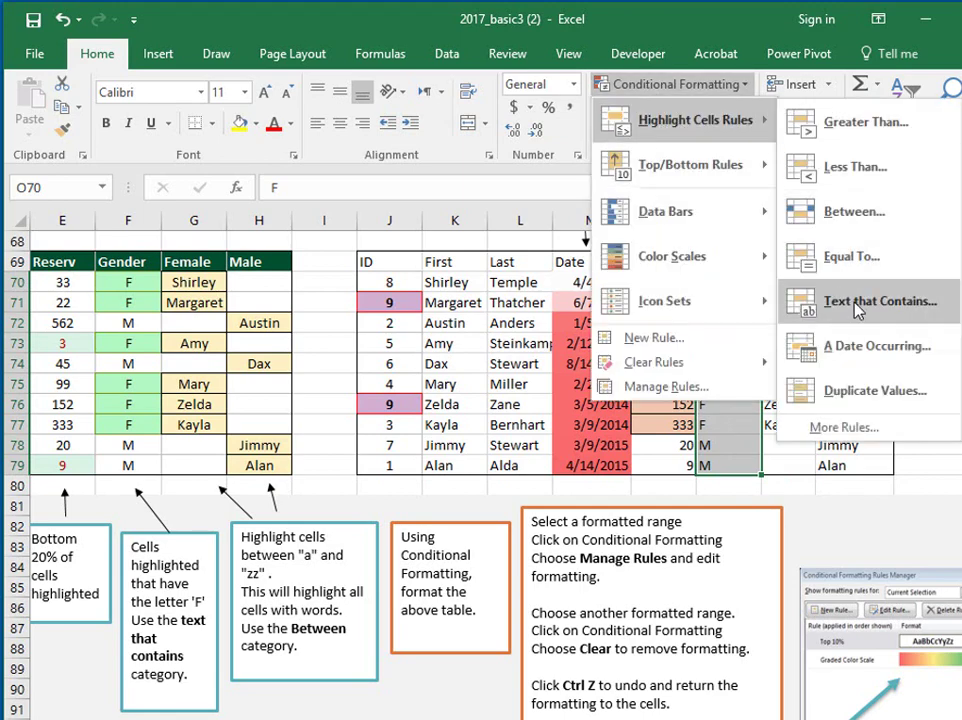
pyautogui.click(940, 311)
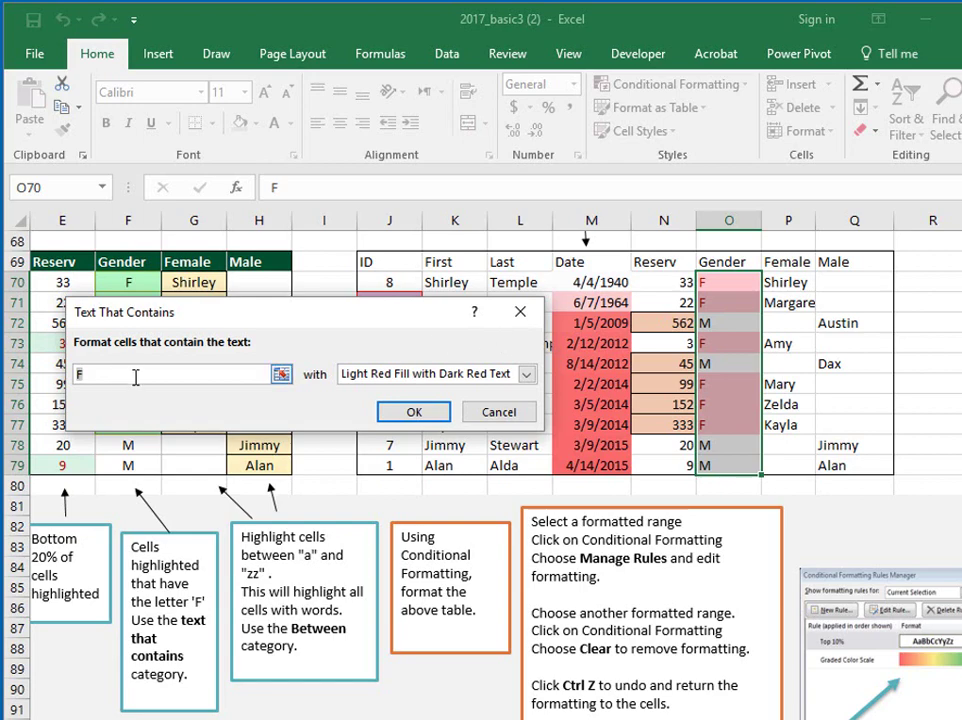
pyautogui.press('BackSpace')
pyautogui.write('M')
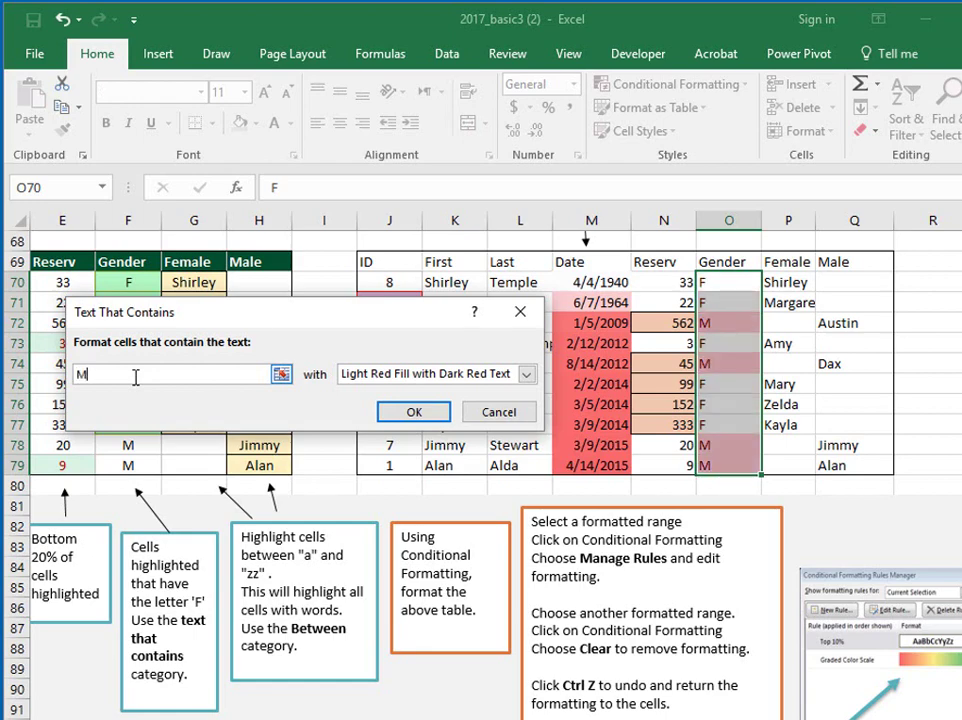
pyautogui.click(526, 374)
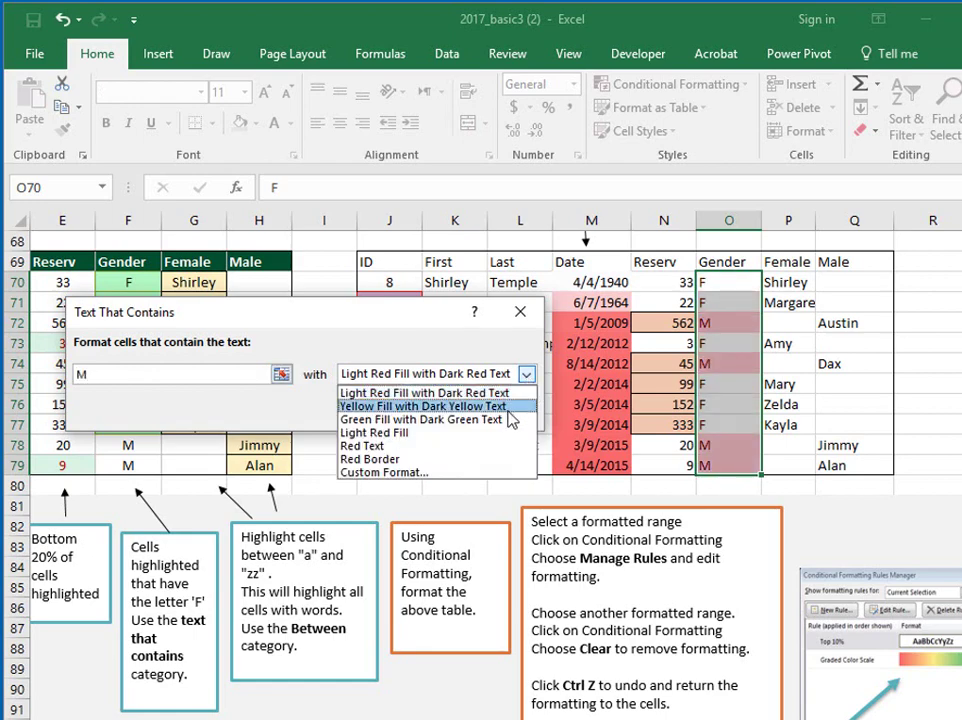
pyautogui.click(503, 421)
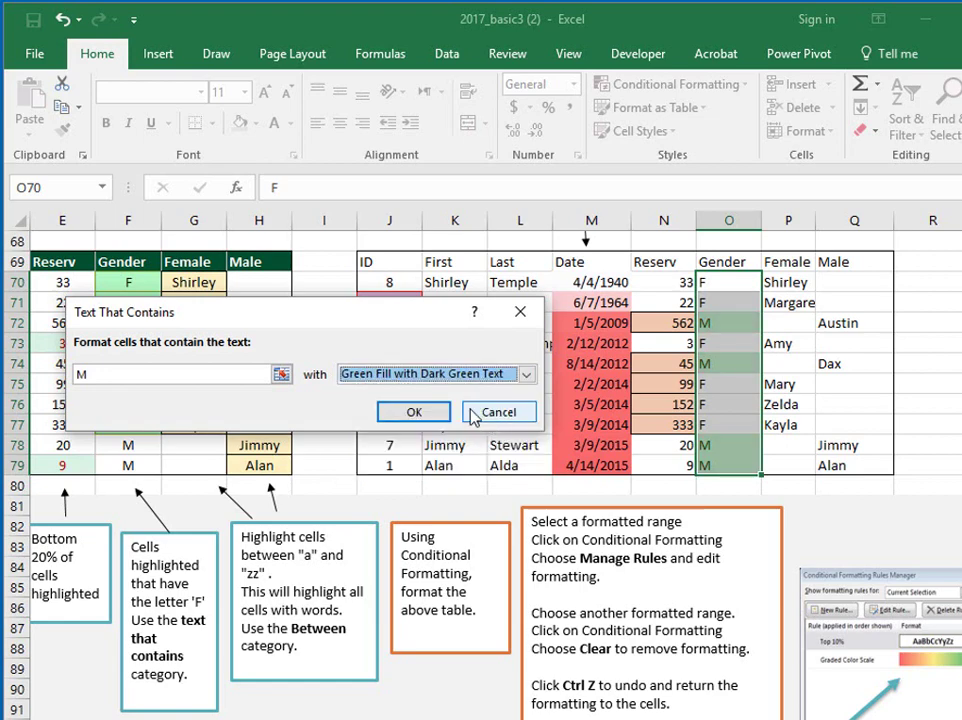
pyautogui.click(415, 416)
pyautogui.click(948, 406)
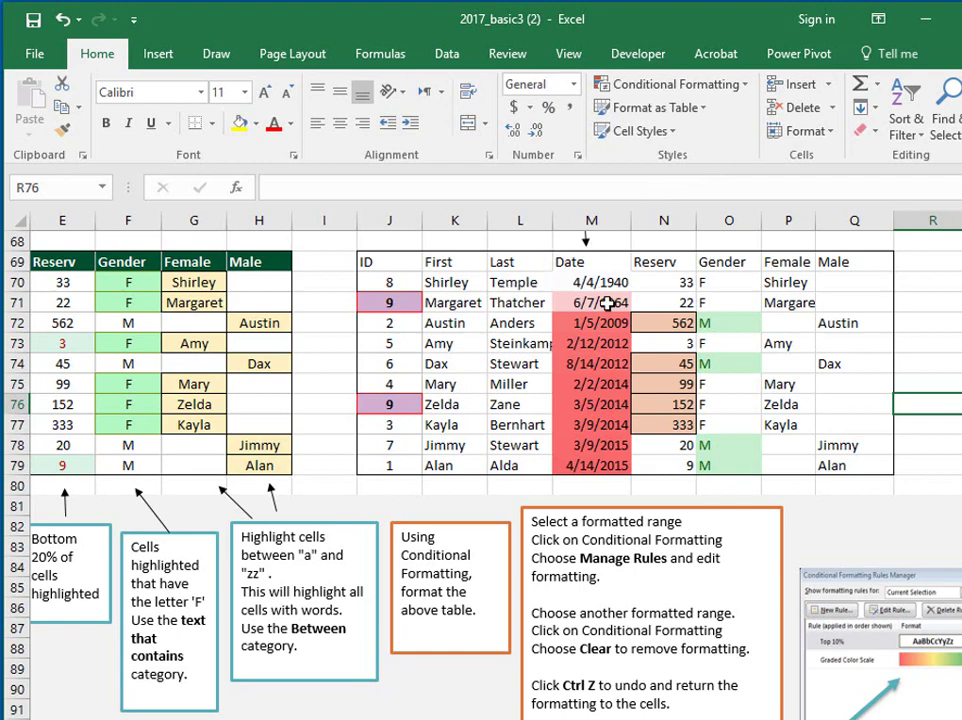
# Open the existing contains-M conditional formatting rule of the Gender cells O70:O79 for editing through the rules manager.
pyautogui.moveTo(708, 282); pyautogui.dragTo(707, 470)
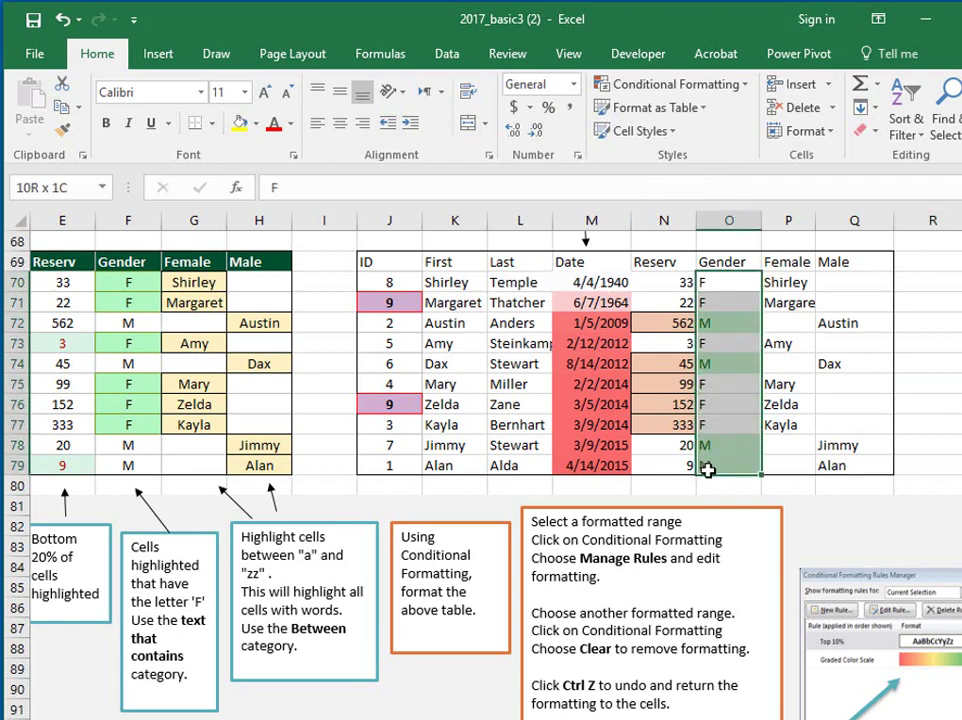
pyautogui.click(745, 90)
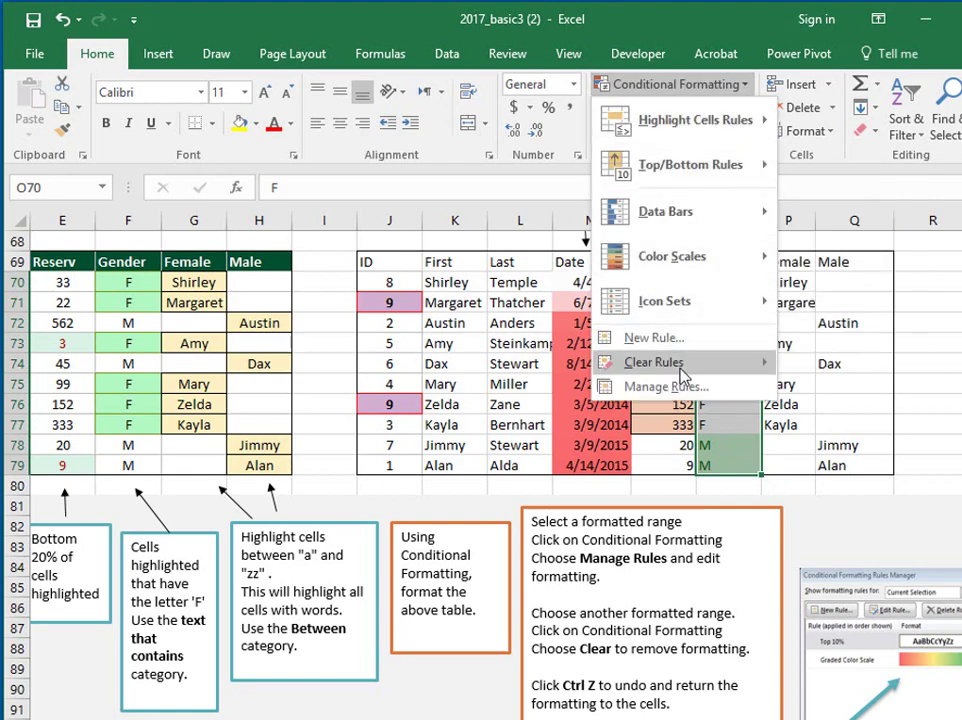
pyautogui.moveTo(680, 374)
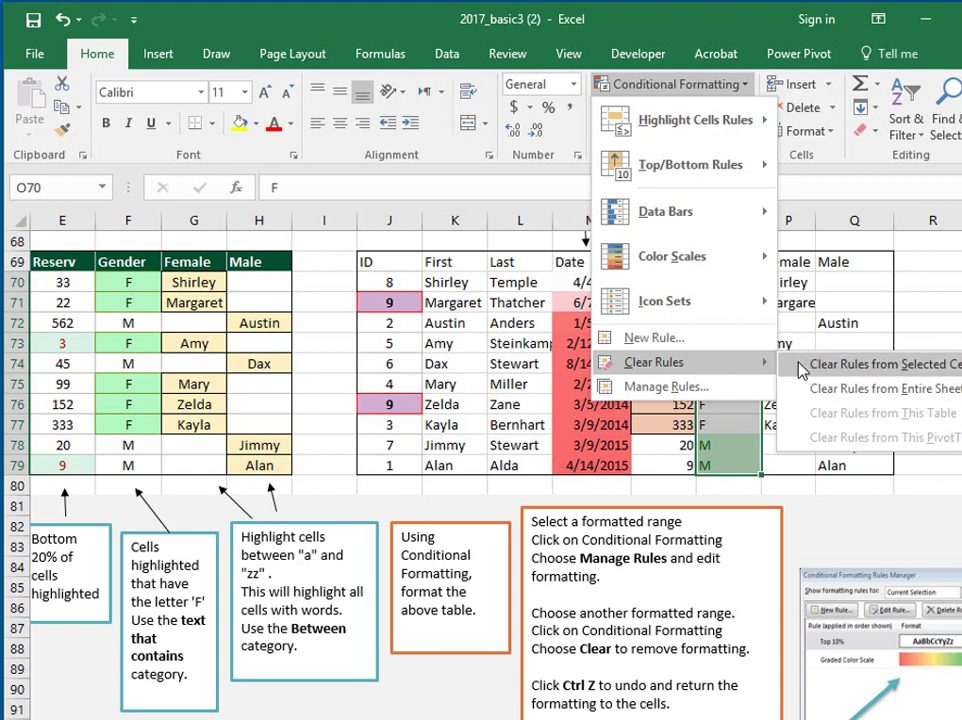
pyautogui.click(709, 396)
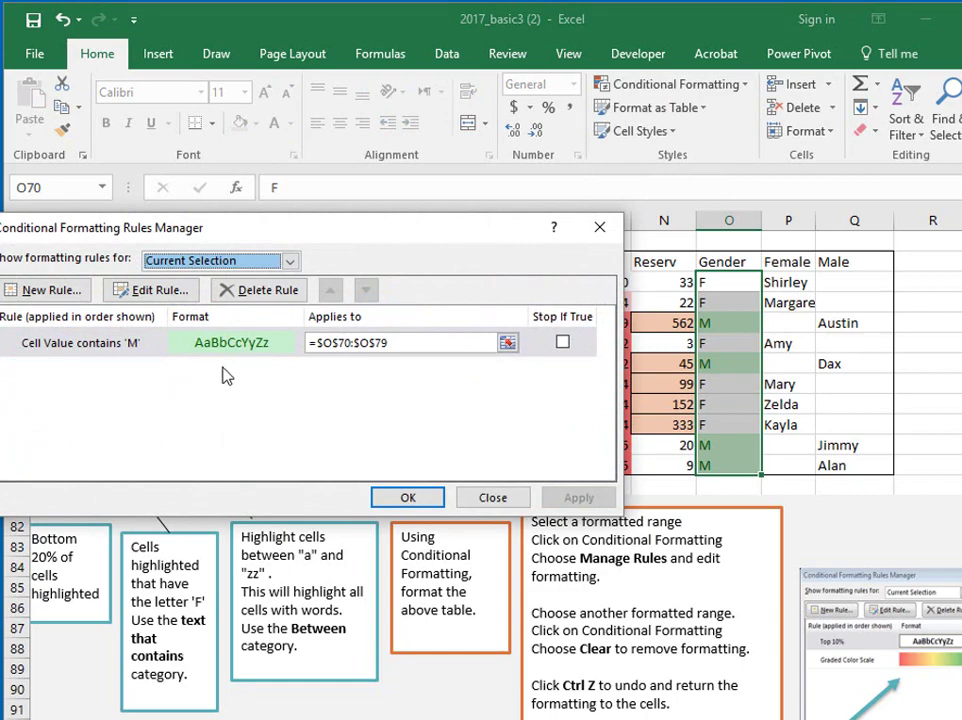
pyautogui.click(150, 292)
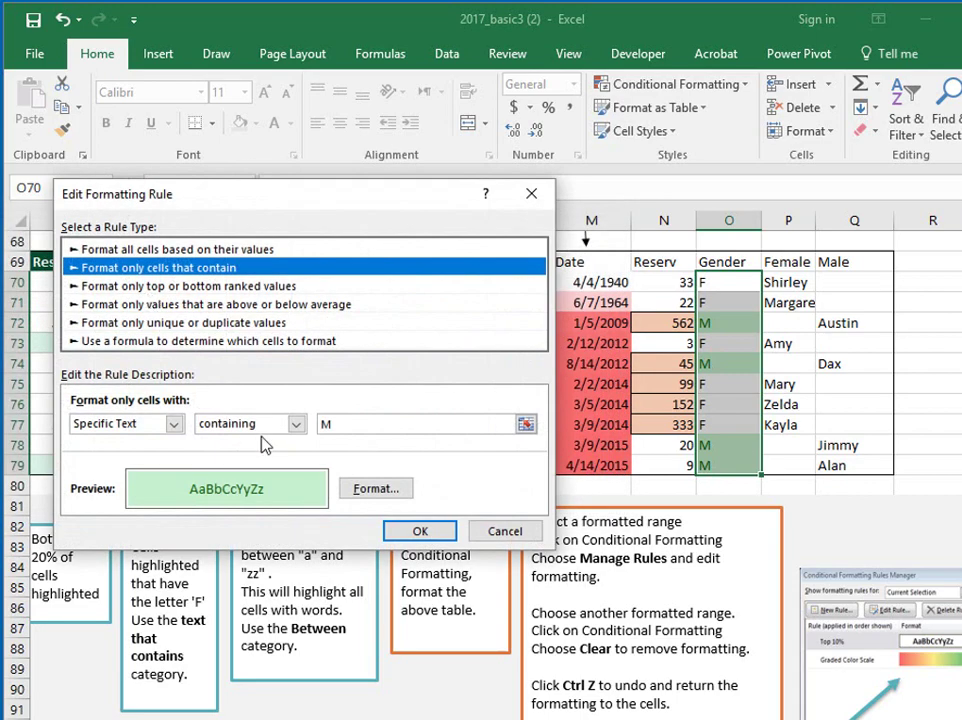
# Change the contains-M rule's fill to a light blue-gray and apply the edited rule to the Gender cells.
pyautogui.click(375, 488)
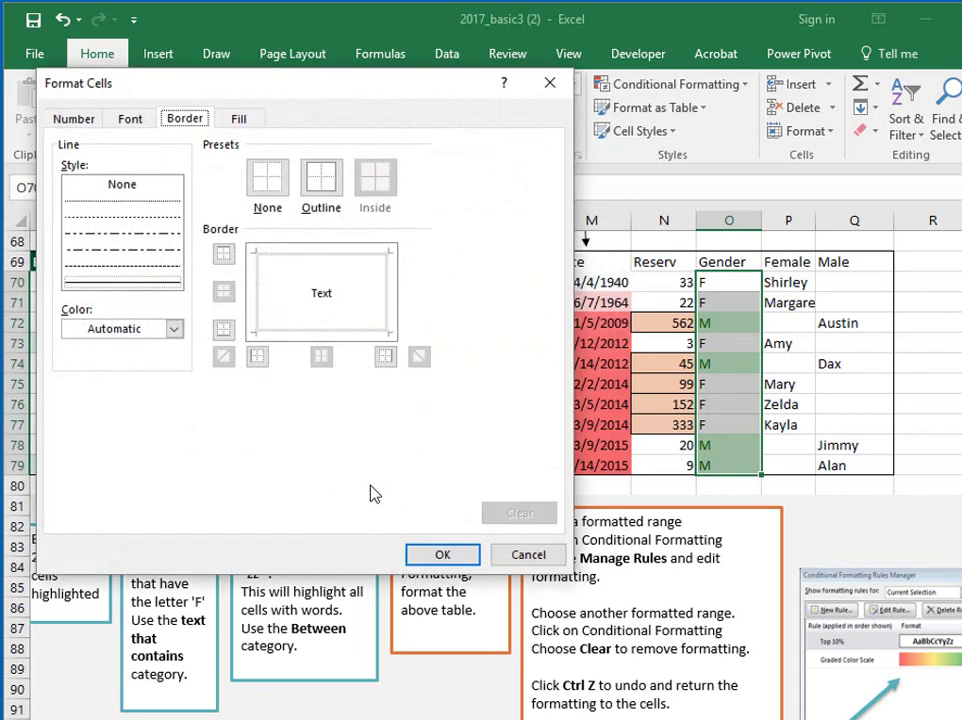
pyautogui.click(239, 119)
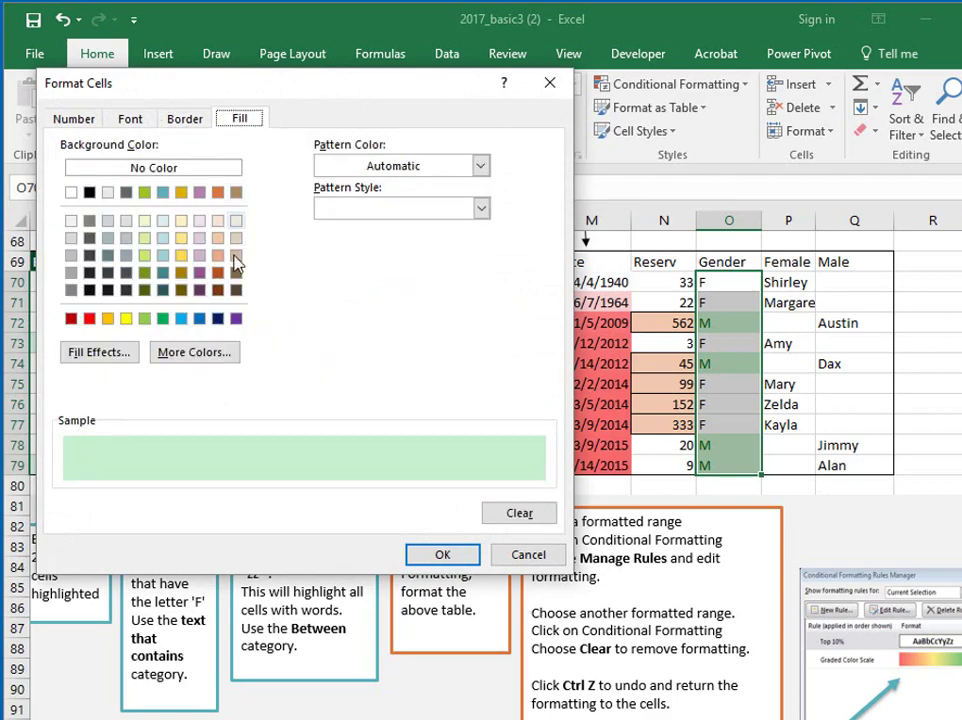
pyautogui.click(162, 256)
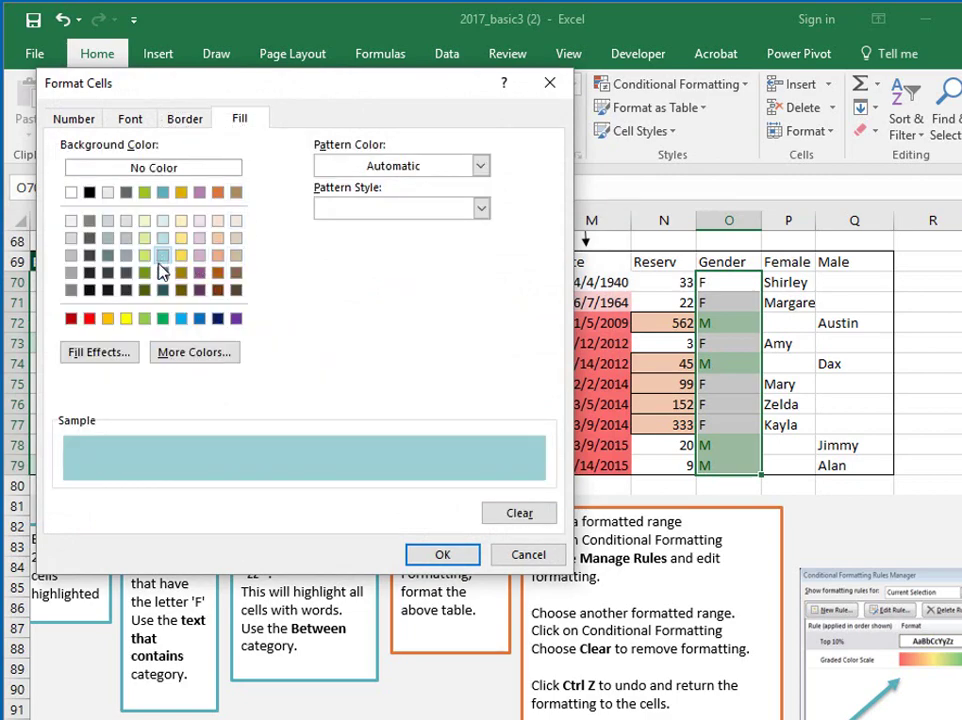
pyautogui.click(126, 238)
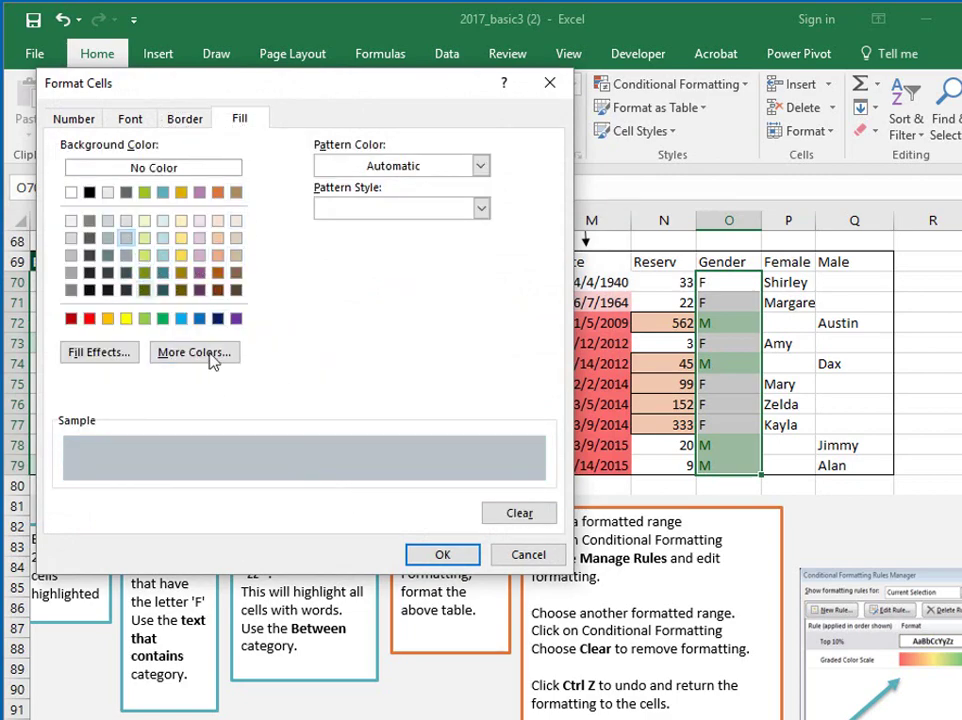
pyautogui.click(442, 554)
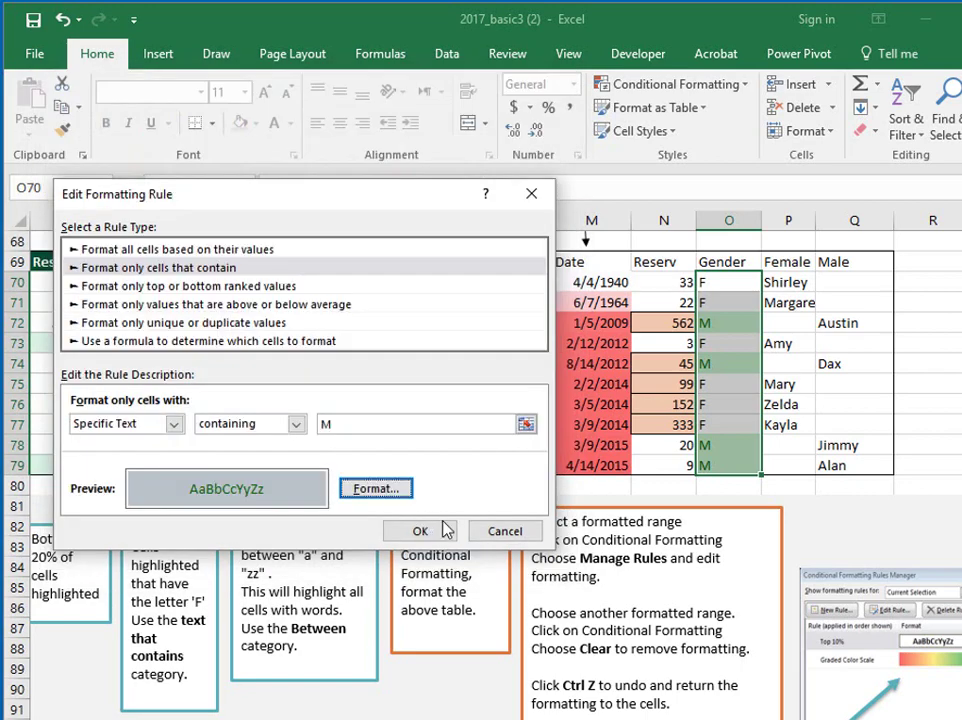
pyautogui.click(446, 530)
pyautogui.click(578, 497)
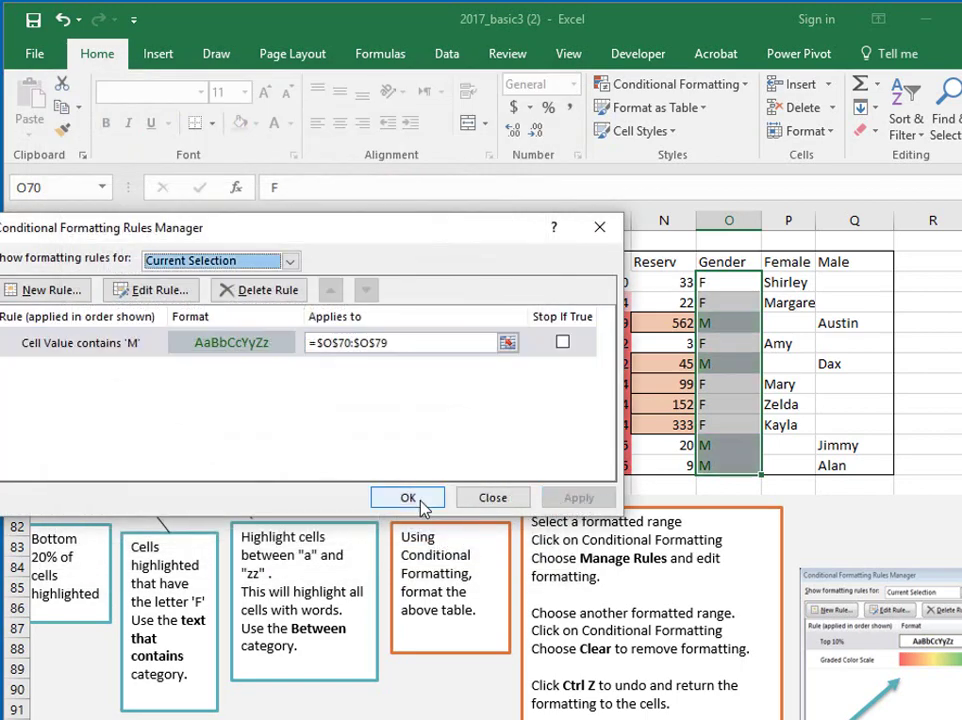
pyautogui.click(421, 503)
pyautogui.click(955, 407)
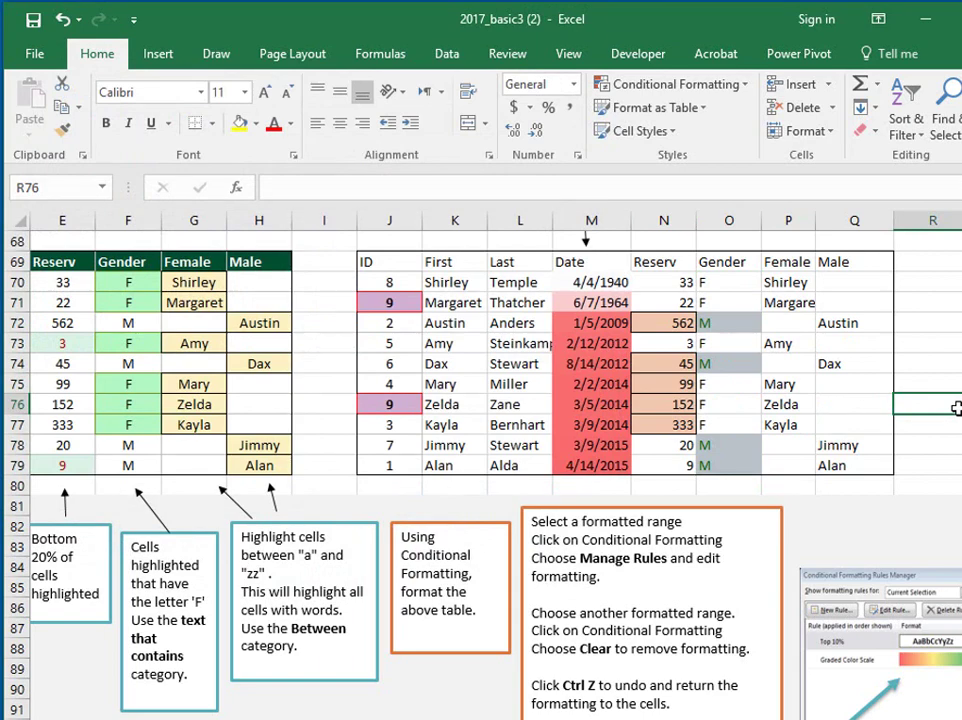